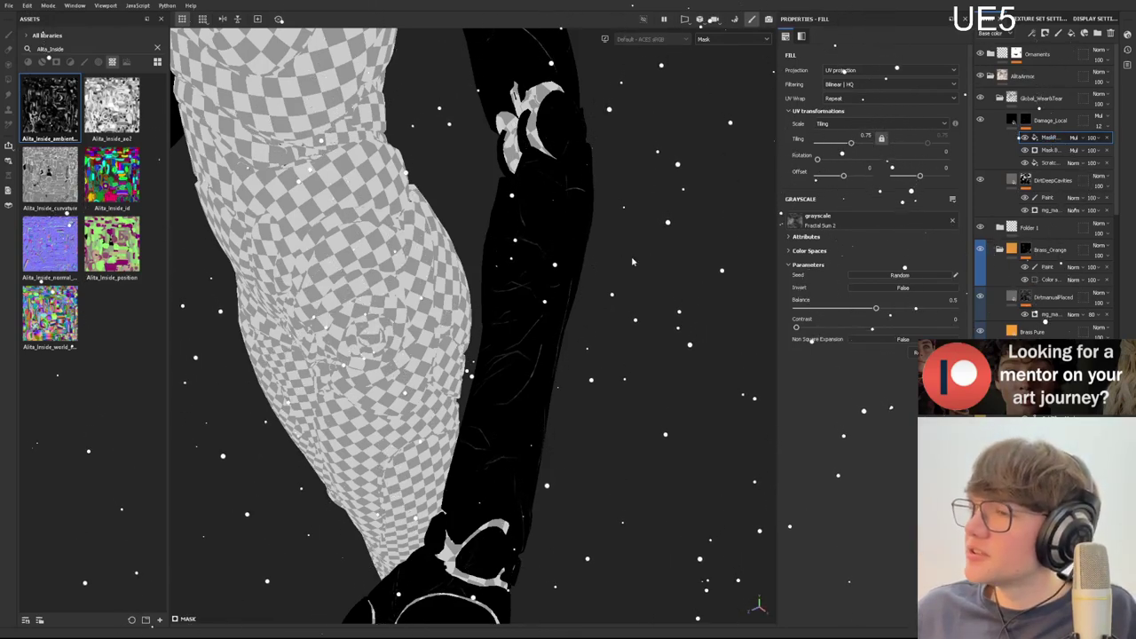
# Step: Add a fill layer directly above the DirtDeepCavities layer in the Global wear-and-tear folder
pyautogui.keyDown('alt'); pyautogui.moveTo(626, 286); pyautogui.dragTo(621, 265); pyautogui.keyUp('alt')
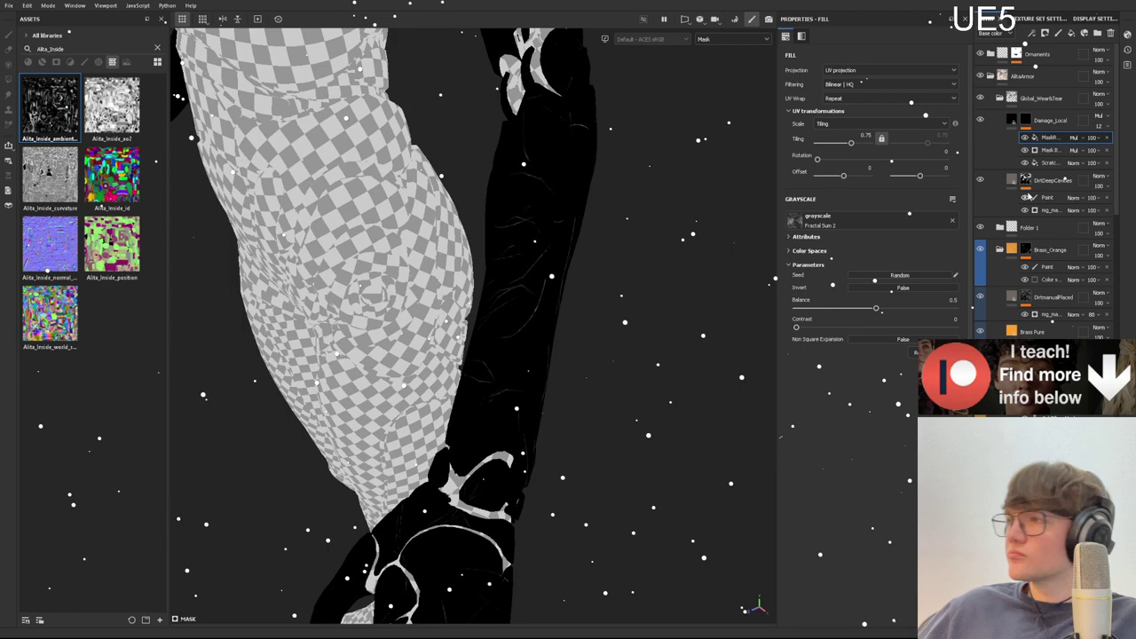
pyautogui.click(1055, 180)
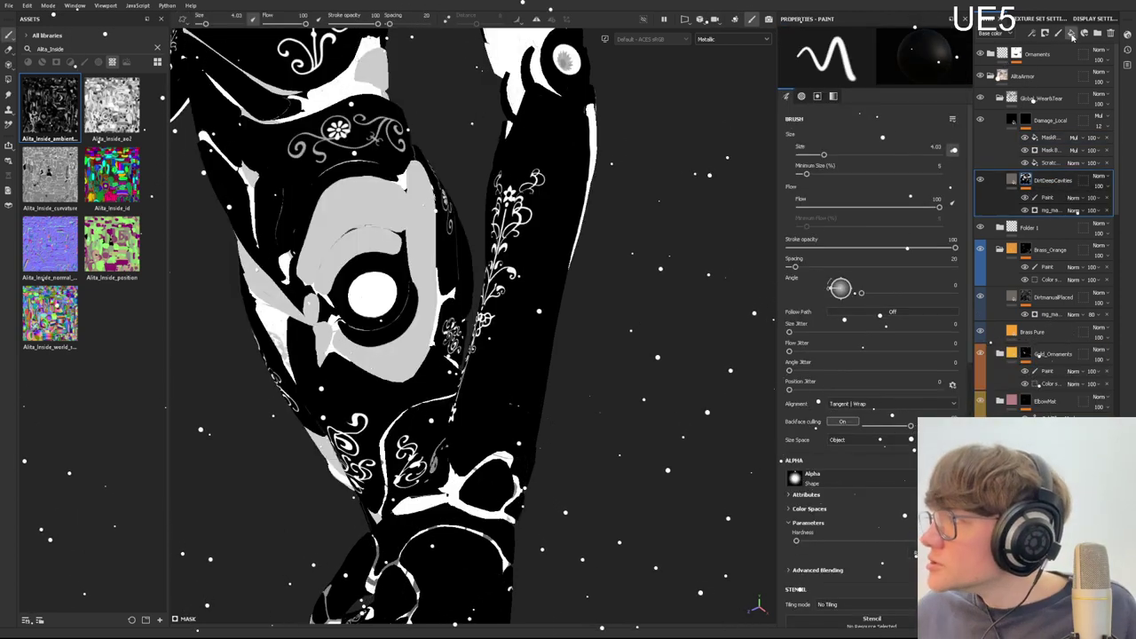
pyautogui.click(1072, 34)
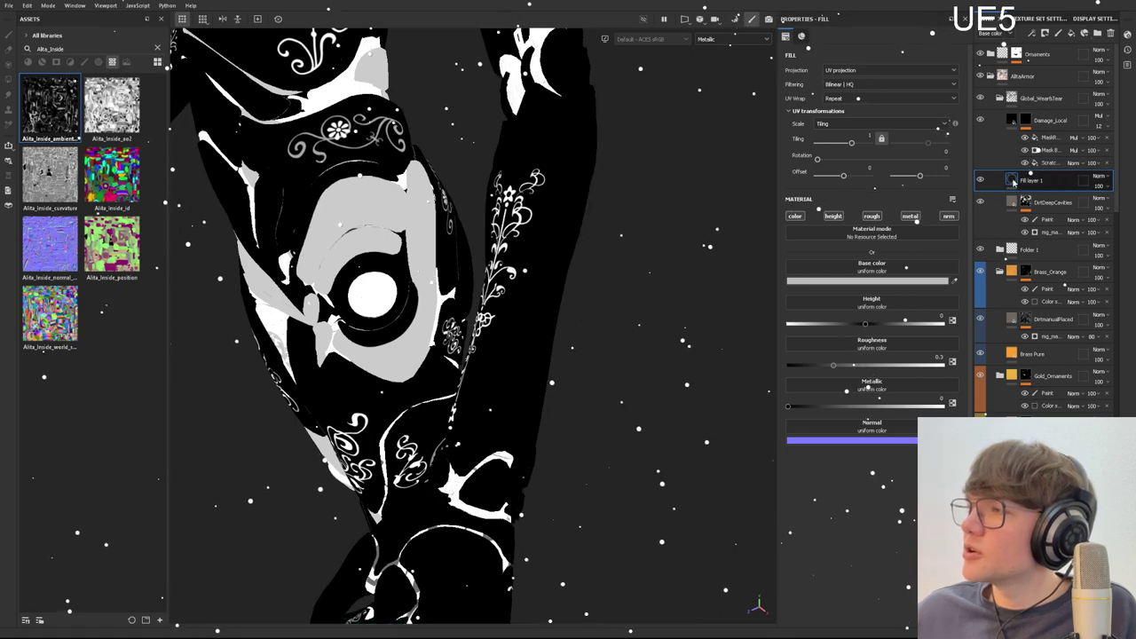
pyautogui.keyDown('alt'); pyautogui.moveTo(648, 293); pyautogui.dragTo(651, 268); pyautogui.keyUp('alt')
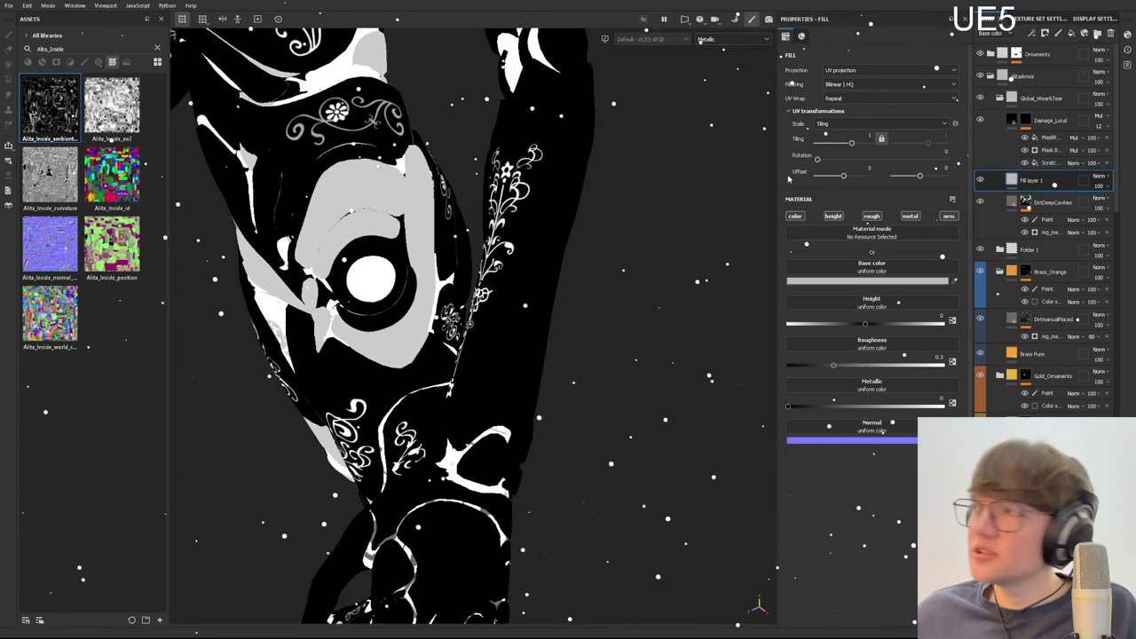
# Step: Collapse the Damage_Local effects and rename the new fill layer as Mask
pyautogui.click(1020, 123)
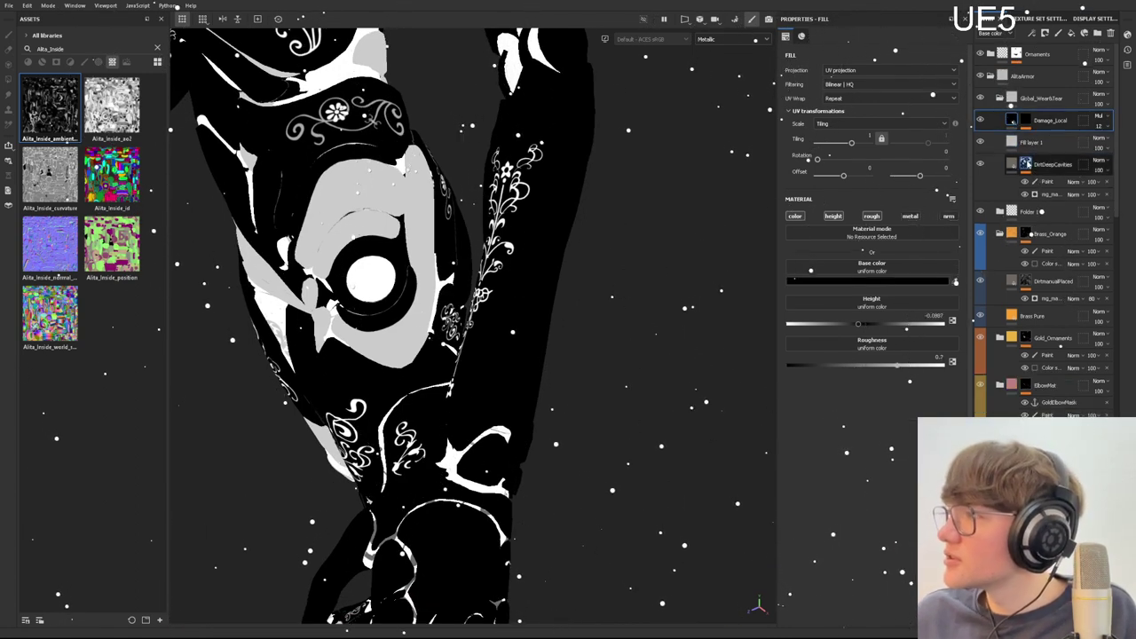
pyautogui.click(1033, 144)
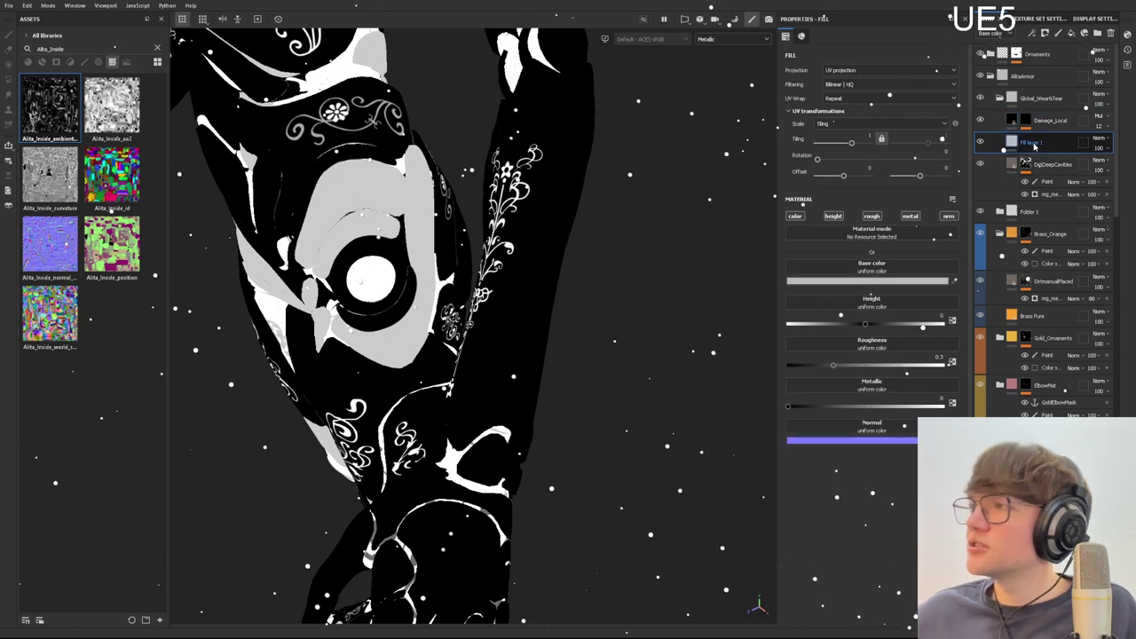
pyautogui.doubleClick(1035, 143)
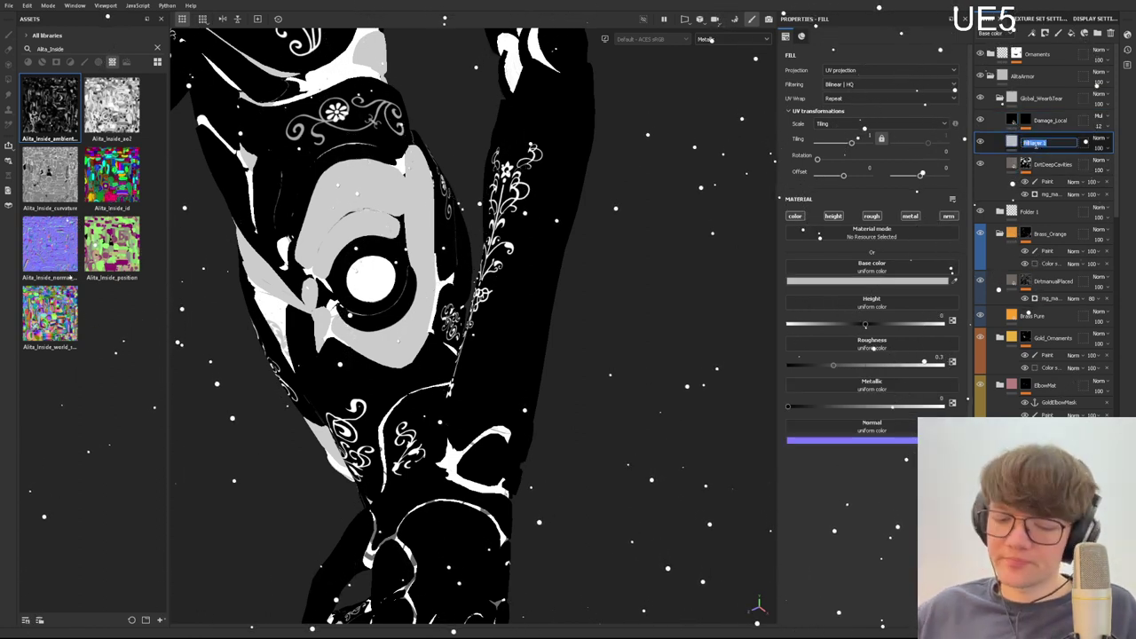
pyautogui.write('Mask')
pyautogui.press('Return')
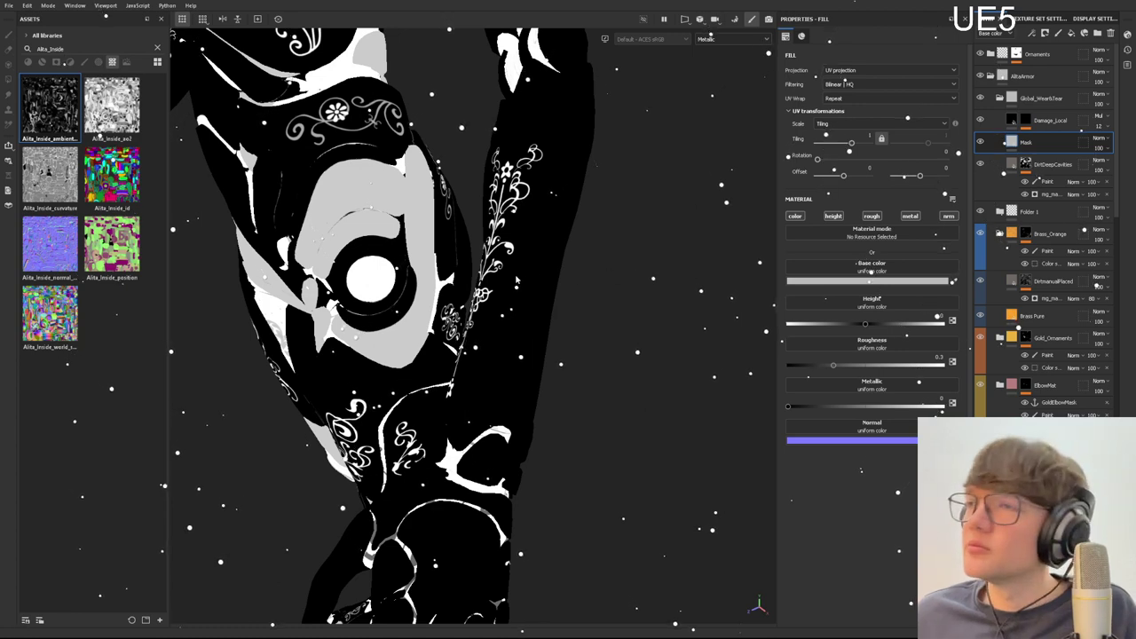
# Step: Turn off every material channel on the Mask layer and give it a black mask
pyautogui.hotkey('alt', 'q')
pyautogui.keyDown('alt'); pyautogui.moveTo(517, 280); pyautogui.dragTo(502, 306); pyautogui.keyUp('alt')
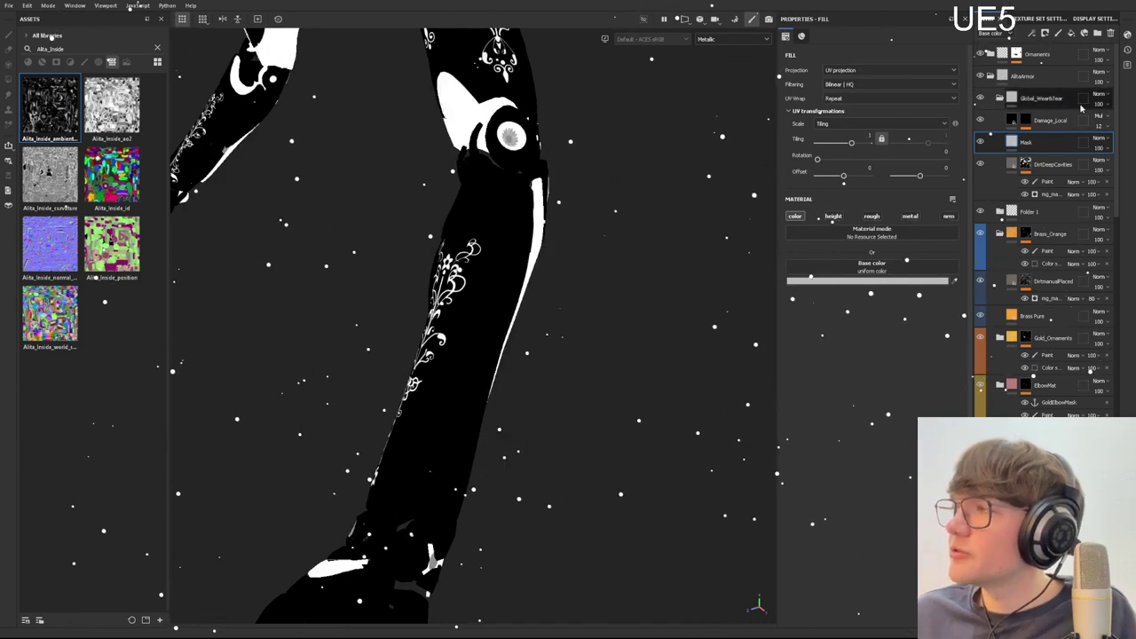
pyautogui.keyDown('alt'); pyautogui.moveTo(458, 275); pyautogui.dragTo(471, 289); pyautogui.keyUp('alt')
pyautogui.press('m')
pyautogui.keyDown('alt'); pyautogui.moveTo(470, 290); pyautogui.dragTo(477, 337, button='right'); pyautogui.keyUp('alt')
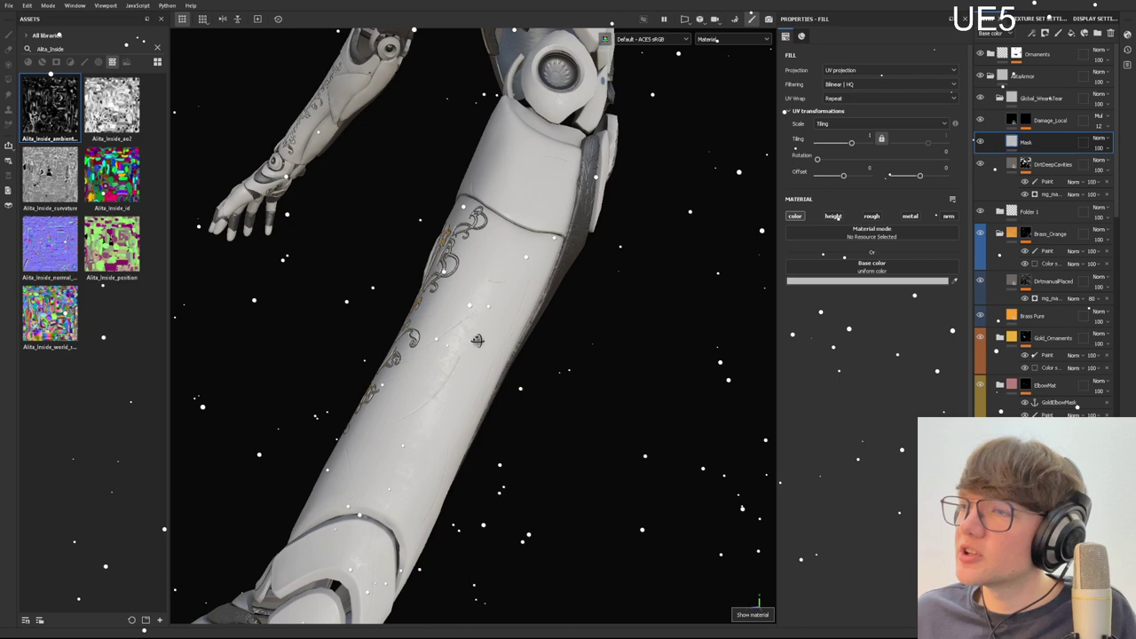
pyautogui.keyDown('alt'); pyautogui.moveTo(477, 337); pyautogui.dragTo(530, 341); pyautogui.keyUp('alt')
pyautogui.keyDown('alt'); pyautogui.moveTo(530, 341); pyautogui.dragTo(534, 274, button='middle'); pyautogui.keyUp('alt')
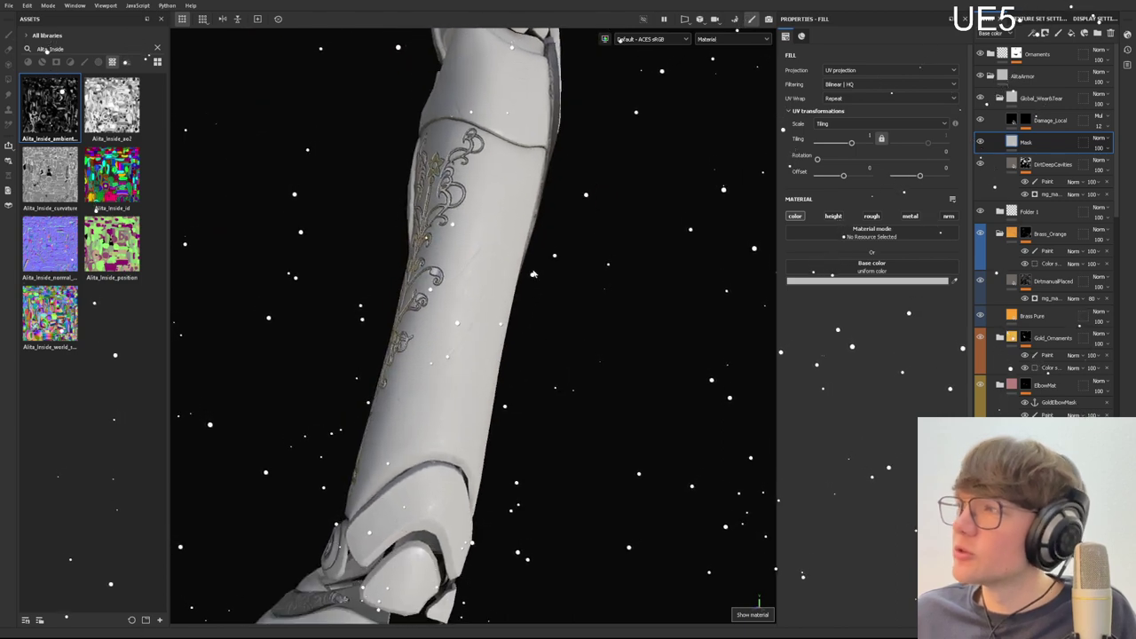
pyautogui.click(796, 219)
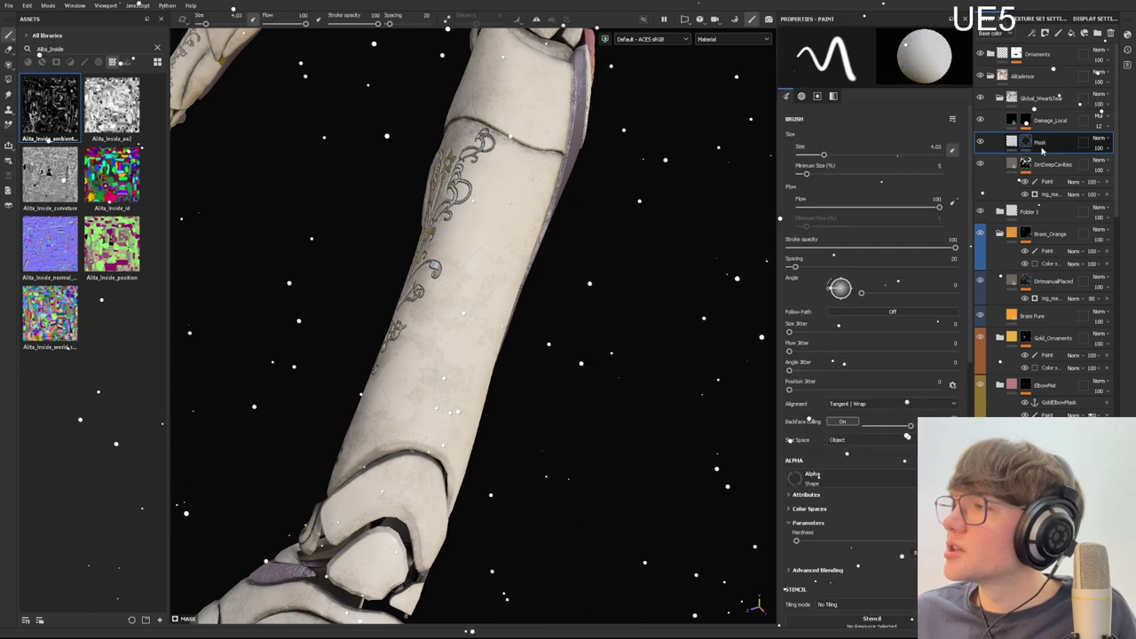
pyautogui.click(1028, 142)
pyautogui.keyDown('alt'); pyautogui.click(1029, 142); pyautogui.keyUp('alt')
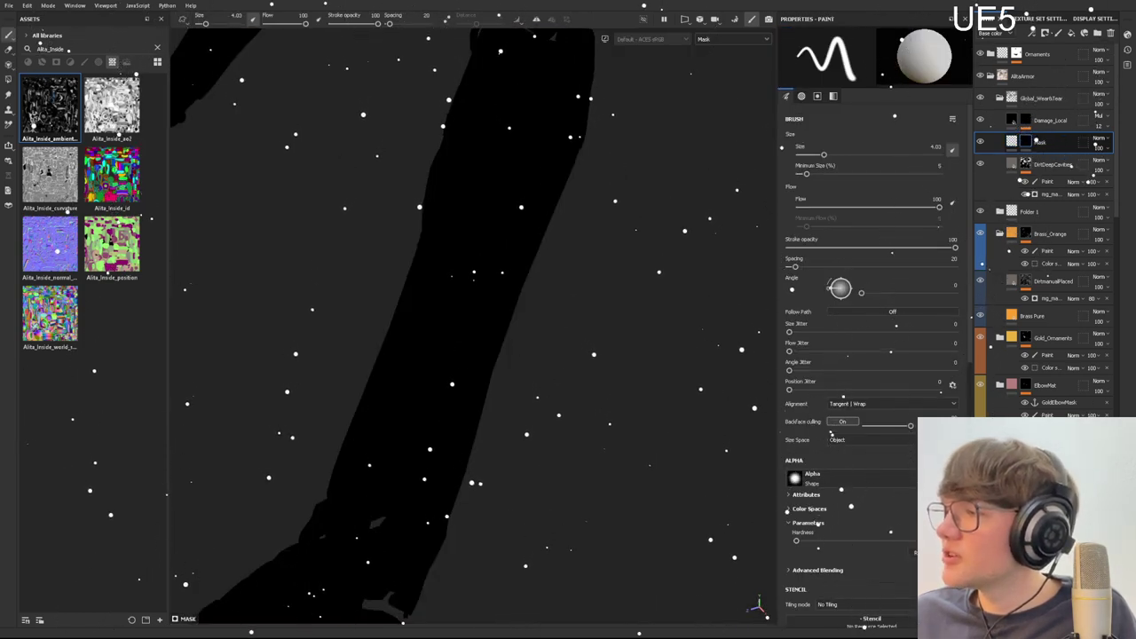
# Step: Hide Damage_Local's top Fractal Sum 2 mask fill and paste a copy of it into the Mask layer's mask
pyautogui.click(1024, 122)
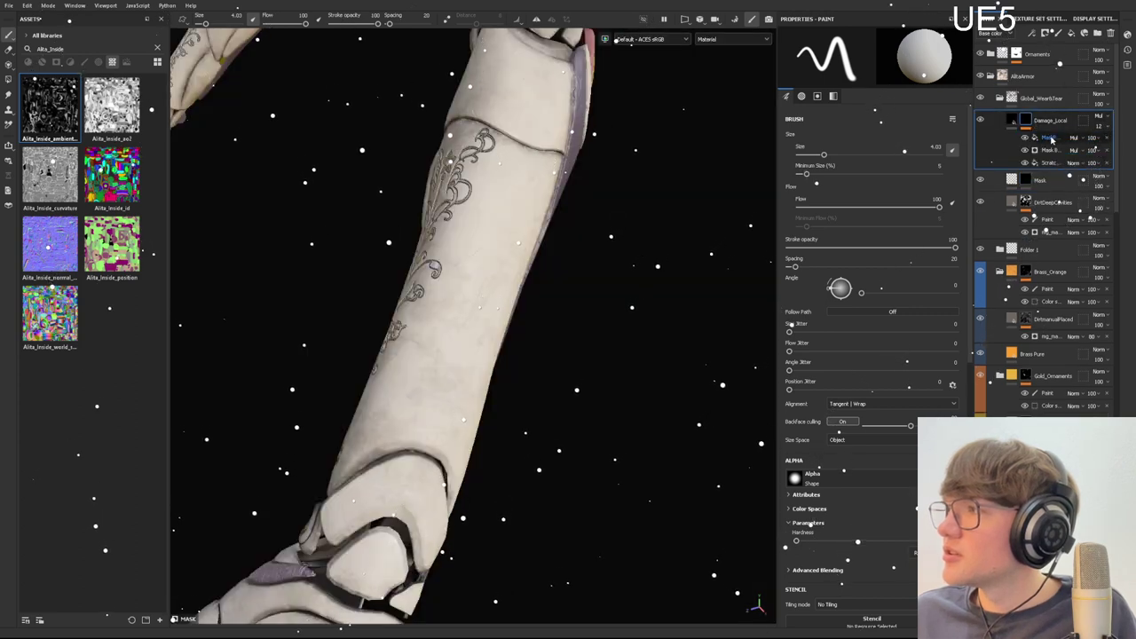
pyautogui.click(1050, 139)
pyautogui.click(1027, 140)
pyautogui.click(1029, 181)
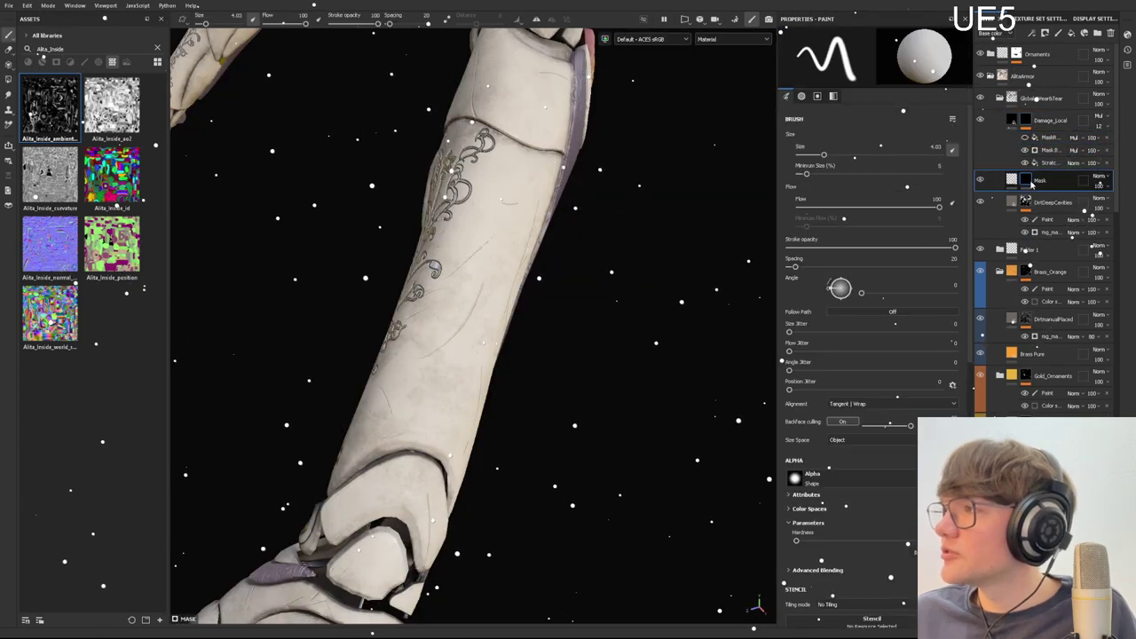
pyautogui.hotkey('ctrl', 'v')
pyautogui.keyDown('alt'); pyautogui.moveTo(550, 257); pyautogui.dragTo(580, 271); pyautogui.keyUp('alt')
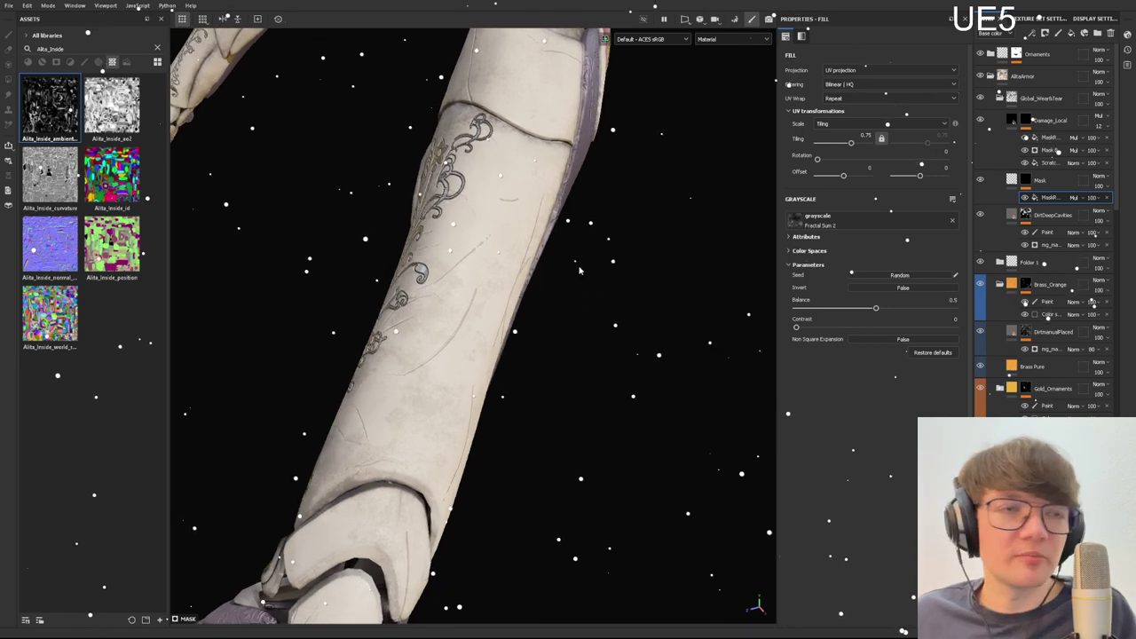
# Step: Display the Mask layer's mask on the model and set the pasted fill's blend mode to Normal
pyautogui.keyDown('alt'); pyautogui.click(1026, 180); pyautogui.keyUp('alt')
pyautogui.keyDown('alt'); pyautogui.moveTo(657, 239); pyautogui.dragTo(737, 226); pyautogui.keyUp('alt')
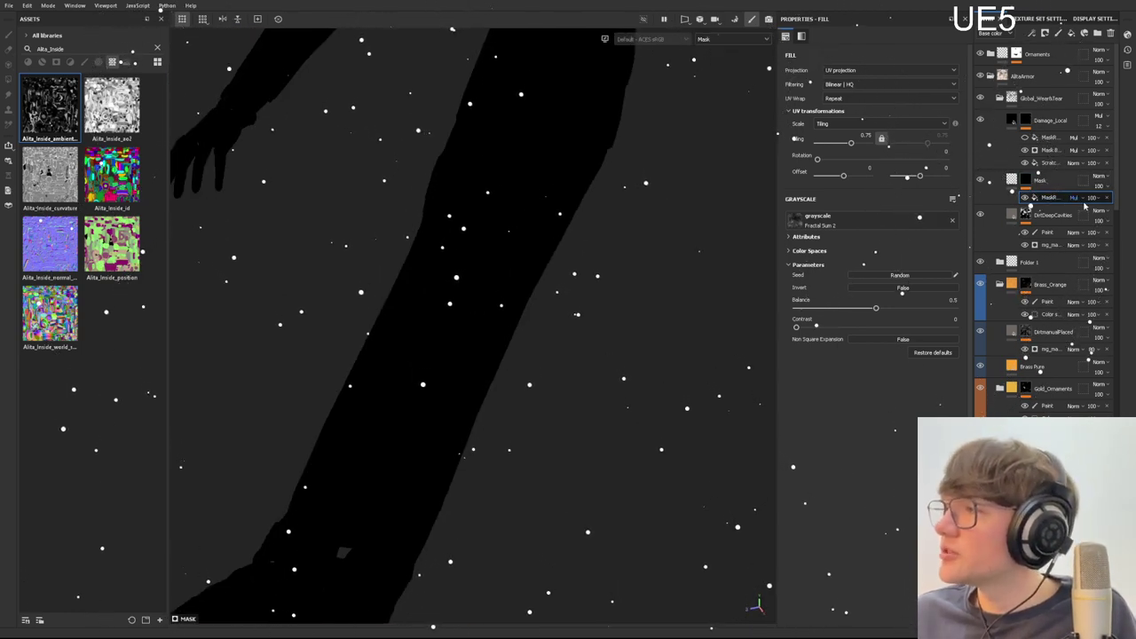
pyautogui.keyDown('alt'); pyautogui.moveTo(532, 266); pyautogui.dragTo(435, 300, button='right'); pyautogui.keyUp('alt')
pyautogui.keyDown('alt'); pyautogui.moveTo(433, 300); pyautogui.dragTo(465, 243, button='middle'); pyautogui.keyUp('alt')
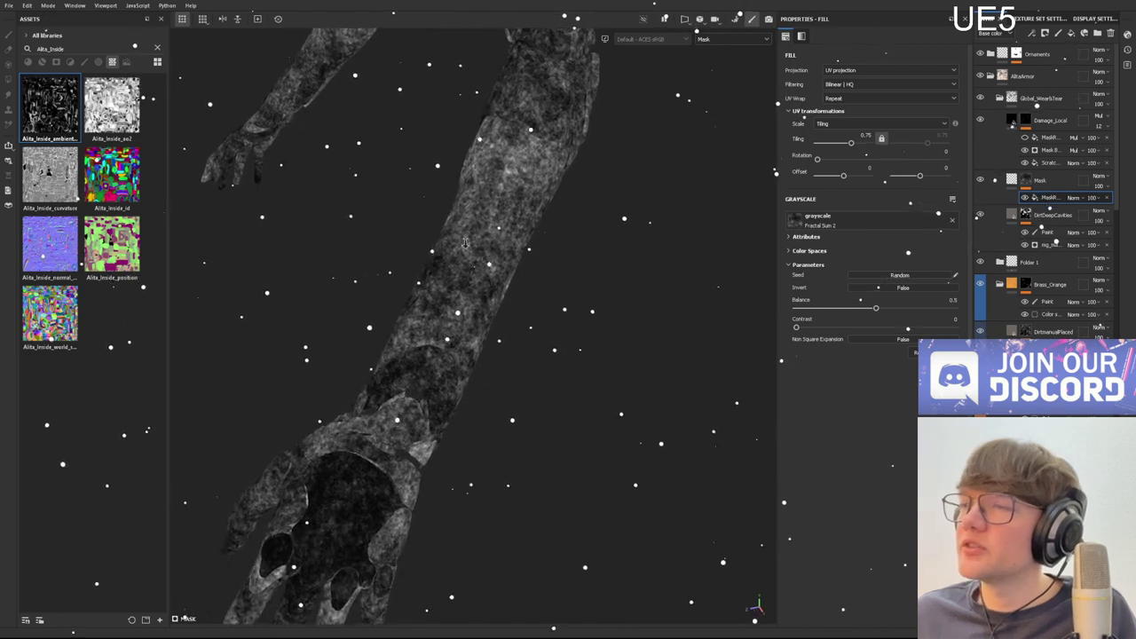
pyautogui.keyDown('alt'); pyautogui.moveTo(464, 242); pyautogui.dragTo(479, 233); pyautogui.keyUp('alt')
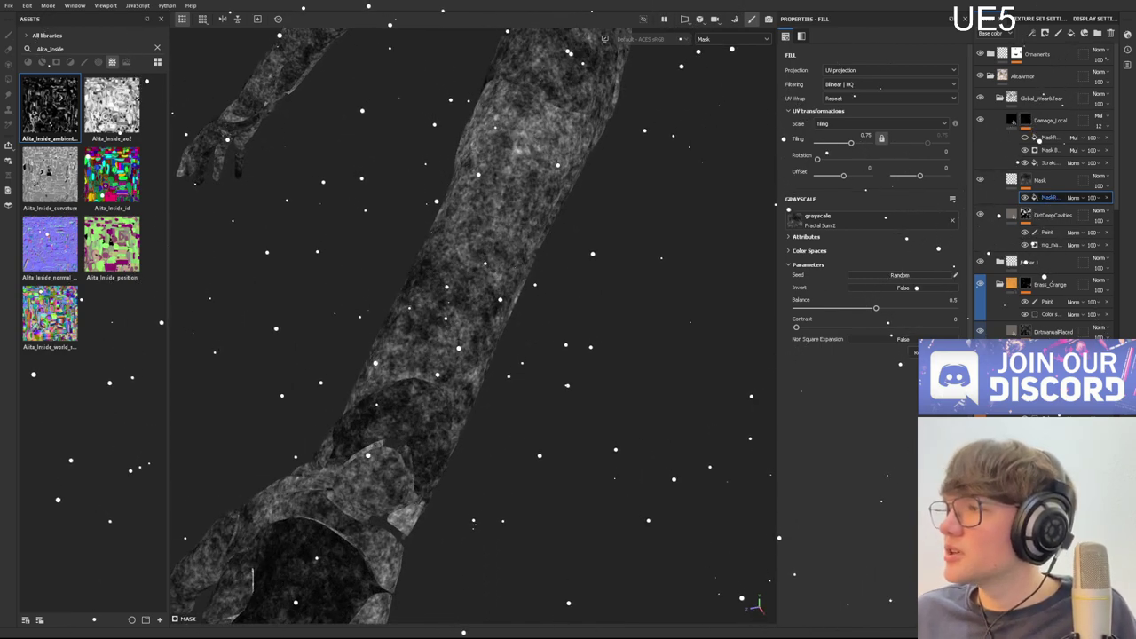
# Step: Add a paint effect above the fill in the Mask layer's mask and load the Brush Paper Dirty Drop alpha into the brush
pyautogui.click(1070, 222)
pyautogui.keyDown('alt'); pyautogui.moveTo(475, 306); pyautogui.dragTo(482, 312); pyautogui.keyUp('alt')
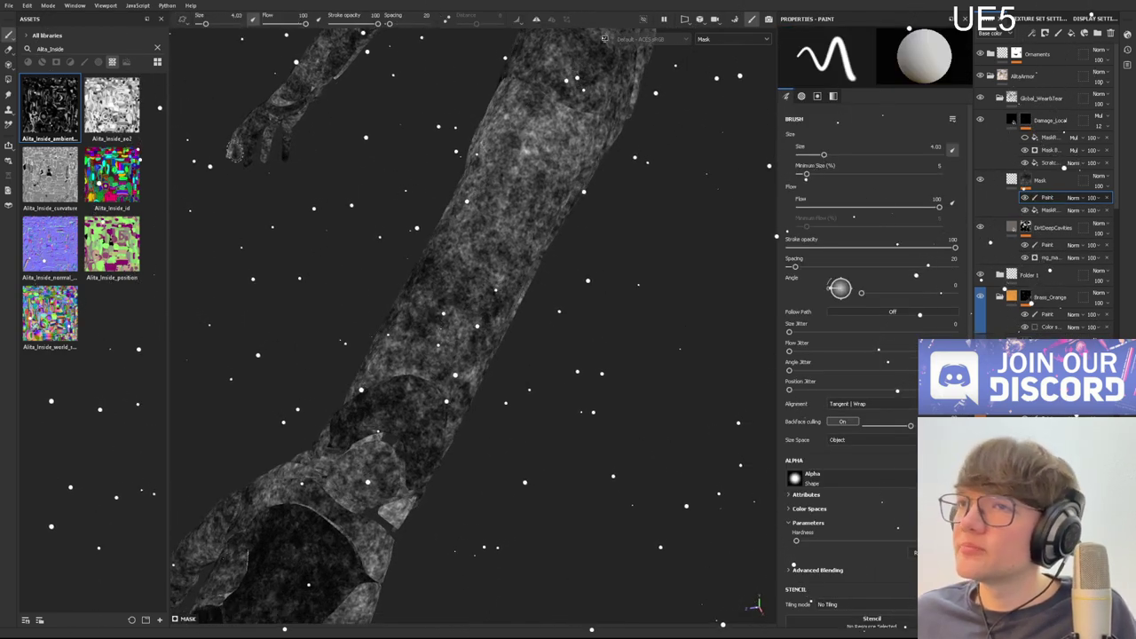
pyautogui.click(158, 48)
pyautogui.write('pl')
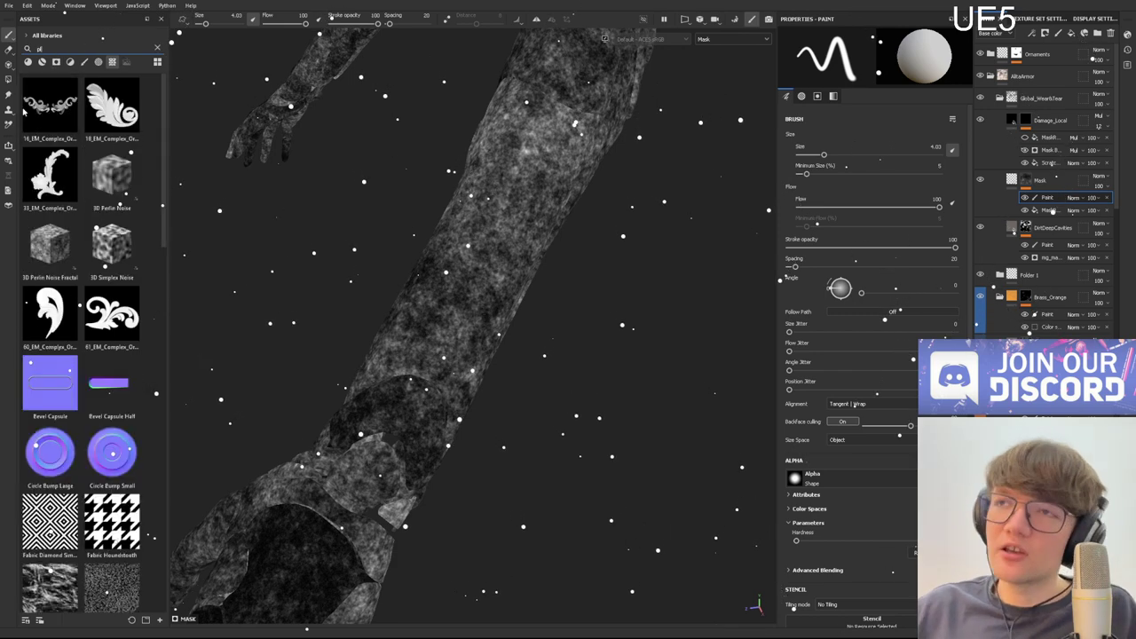
pyautogui.write('per')
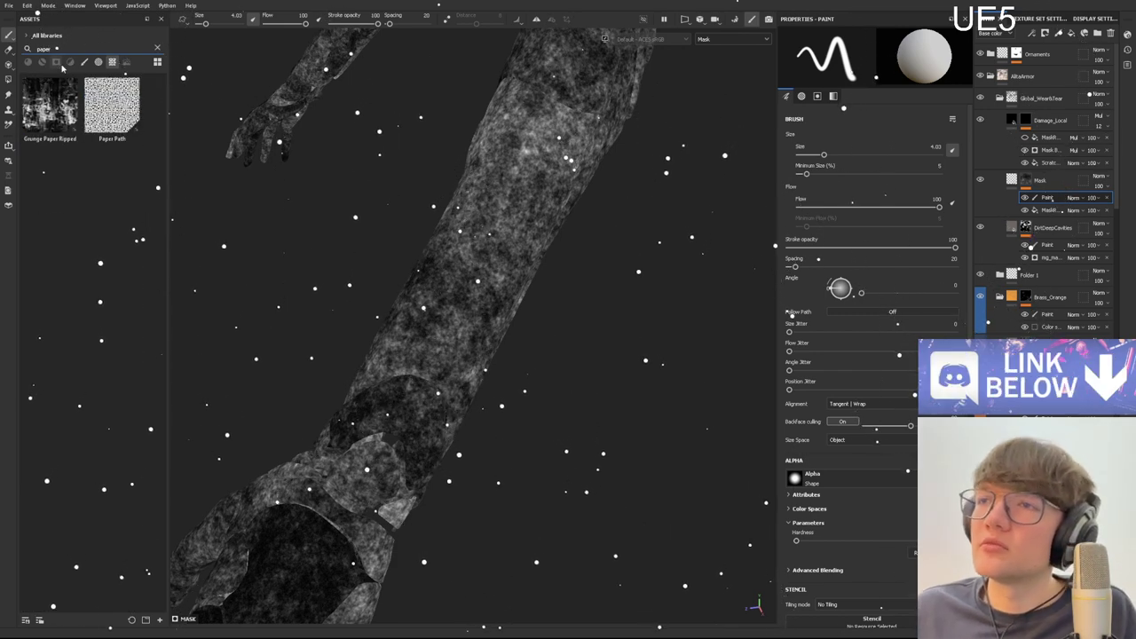
pyautogui.click(99, 63)
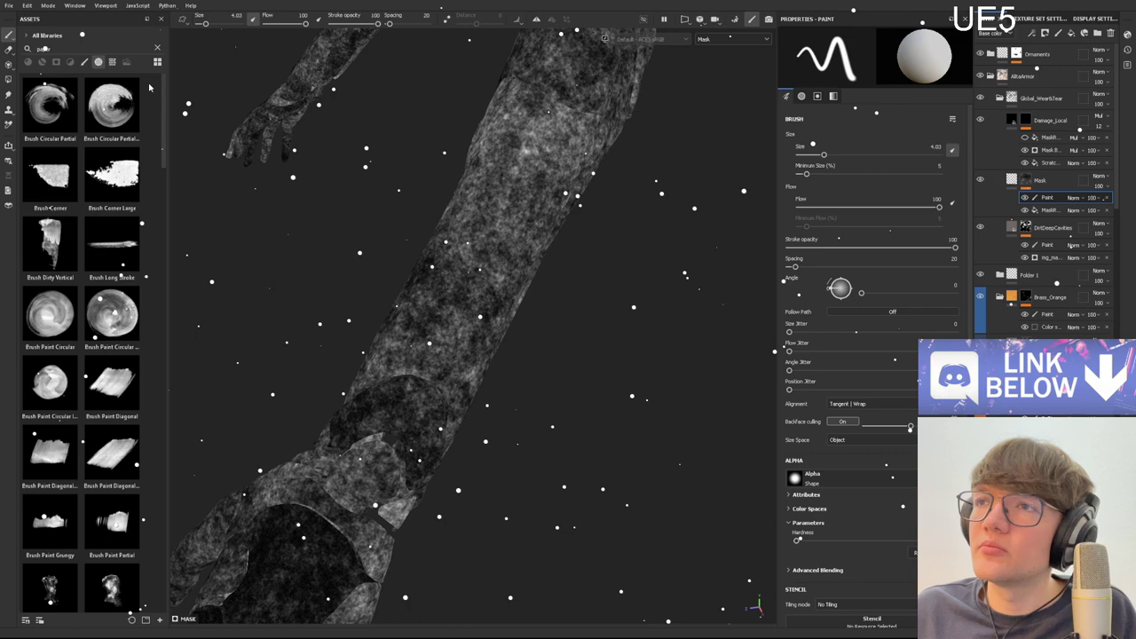
pyautogui.moveTo(163, 98)
pyautogui.mouseDown()
pyautogui.moveTo(158, 245)
pyautogui.moveTo(171, 387)
pyautogui.moveTo(153, 457)
pyautogui.moveTo(167, 552)
pyautogui.moveTo(178, 453)
pyautogui.moveTo(153, 333)
pyautogui.moveTo(146, 154)
pyautogui.mouseUp()
pyautogui.click(71, 360)
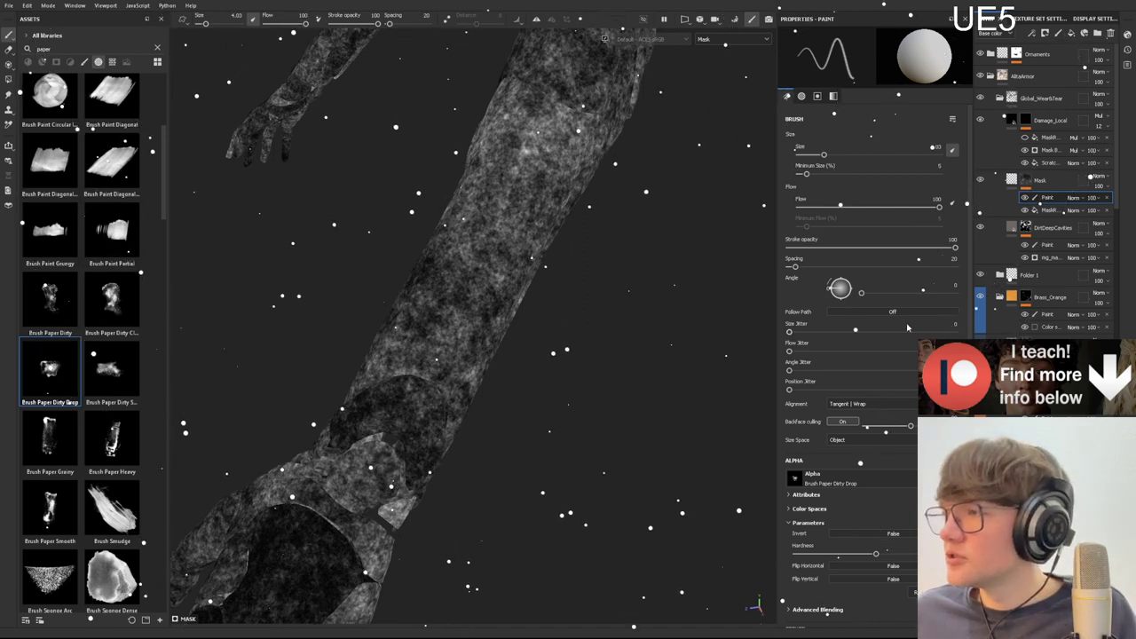
# Step: Set the brush's size jitter to 90, flow jitter to 89 and angle jitter to 163, with pen pressure controlling flow
pyautogui.moveTo(908, 328); pyautogui.dragTo(927, 332)
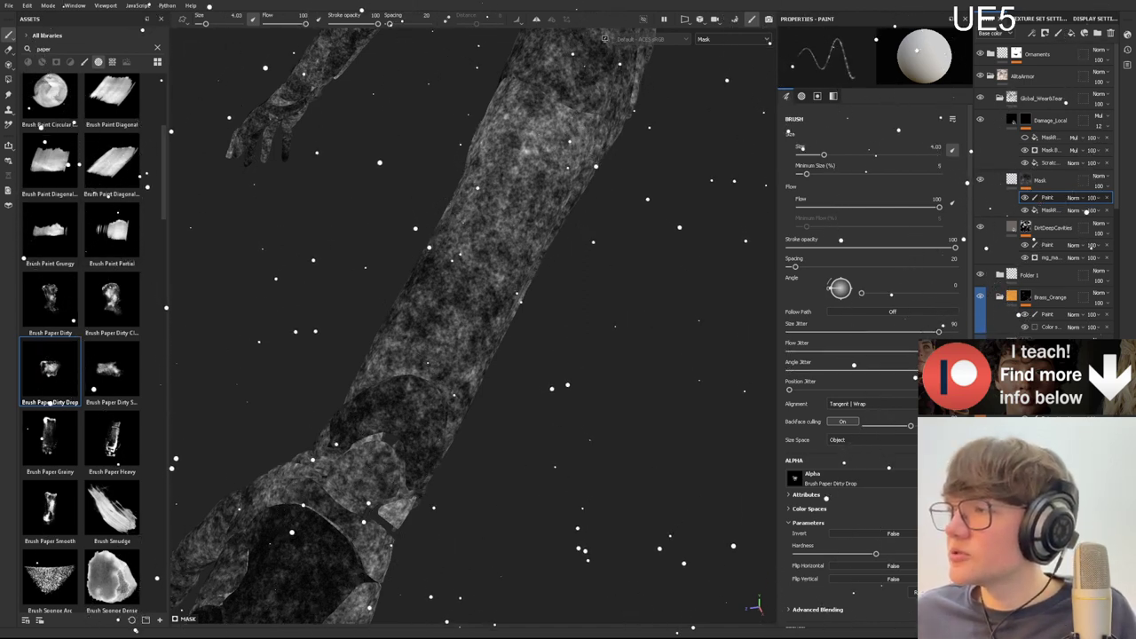
pyautogui.click(952, 204)
pyautogui.moveTo(515, 294)
pyautogui.keyDown('alt'); pyautogui.mouseDown()
pyautogui.moveTo(522, 355)
pyautogui.moveTo(487, 303)
pyautogui.moveTo(492, 273)
pyautogui.mouseUp(); pyautogui.keyUp('alt')
pyautogui.click(498, 285)
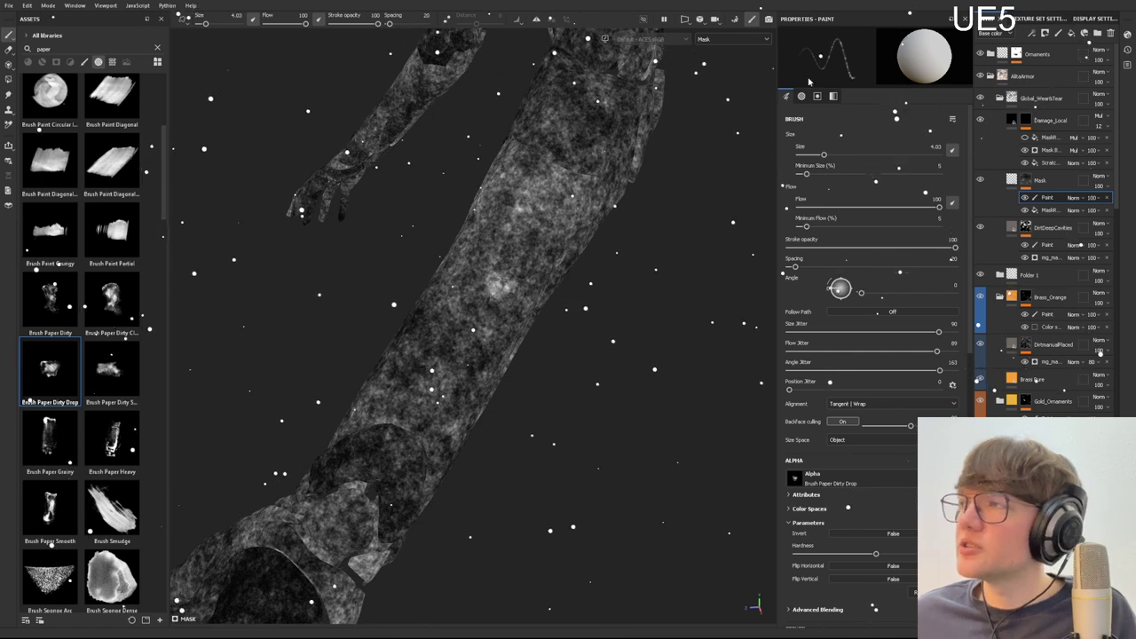
# Step: Switch the brush's grayscale value to black and dab a dark spot into the forearm's mask
pyautogui.press('x')
pyautogui.moveTo(498, 286); pyautogui.dragTo(445, 330)
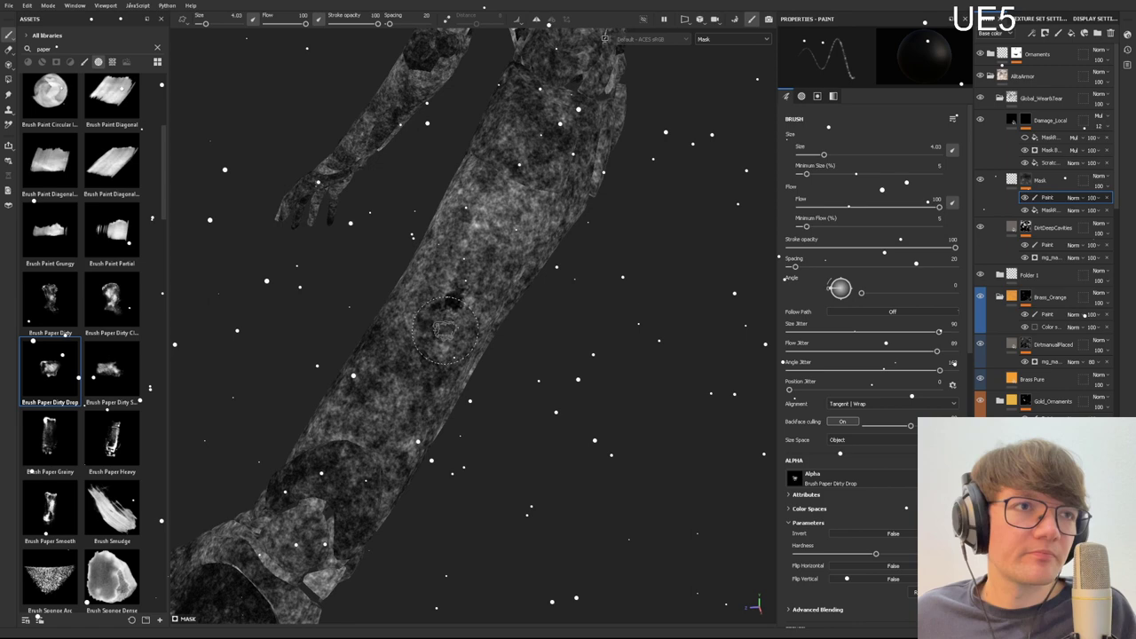
pyautogui.press('x')
pyautogui.press('x')
pyautogui.press('x')
pyautogui.press('x')
pyautogui.press('x')
pyautogui.press('x')
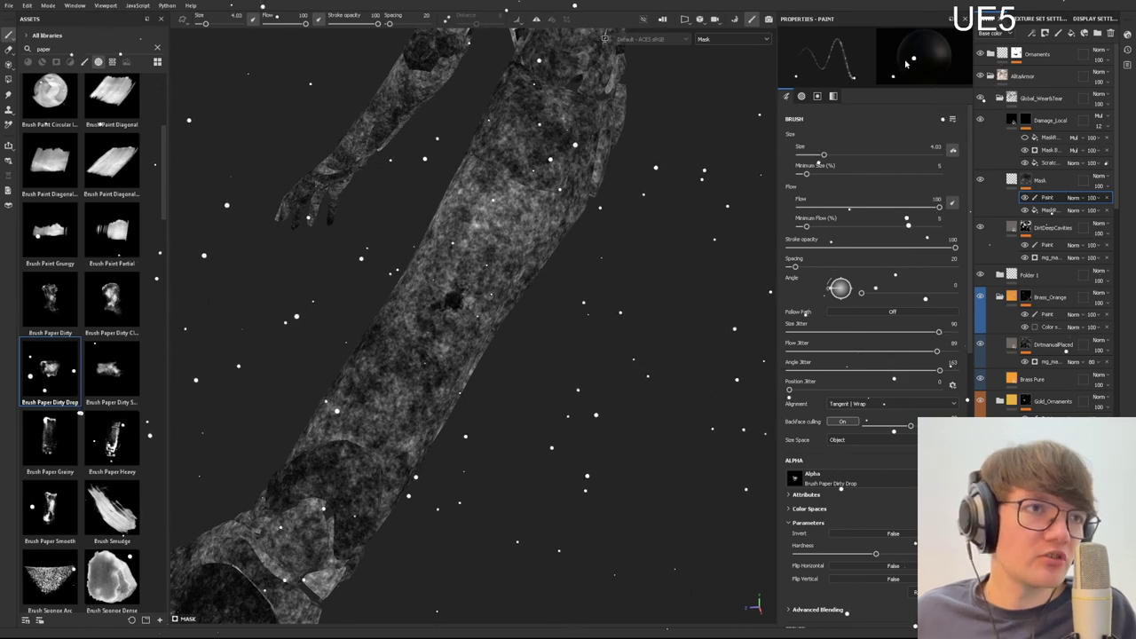
# Step: Set the brush size to 5.59 and paint irregular black patches around the forearm's mask, checking against the material view
pyautogui.moveTo(530, 279)
pyautogui.keyDown('alt'); pyautogui.mouseDown()
pyautogui.moveTo(531, 258)
pyautogui.moveTo(515, 284)
pyautogui.moveTo(511, 272)
pyautogui.moveTo(534, 221)
pyautogui.moveTo(555, 218)
pyautogui.mouseUp(); pyautogui.keyUp('alt')
pyautogui.press('m')
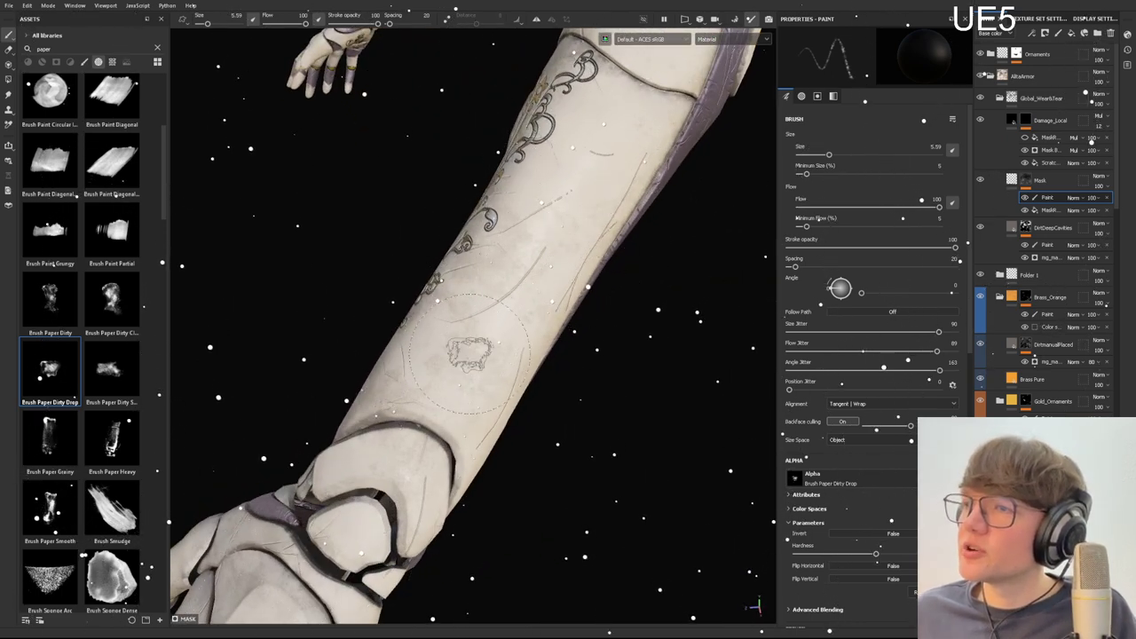
pyautogui.press('c')
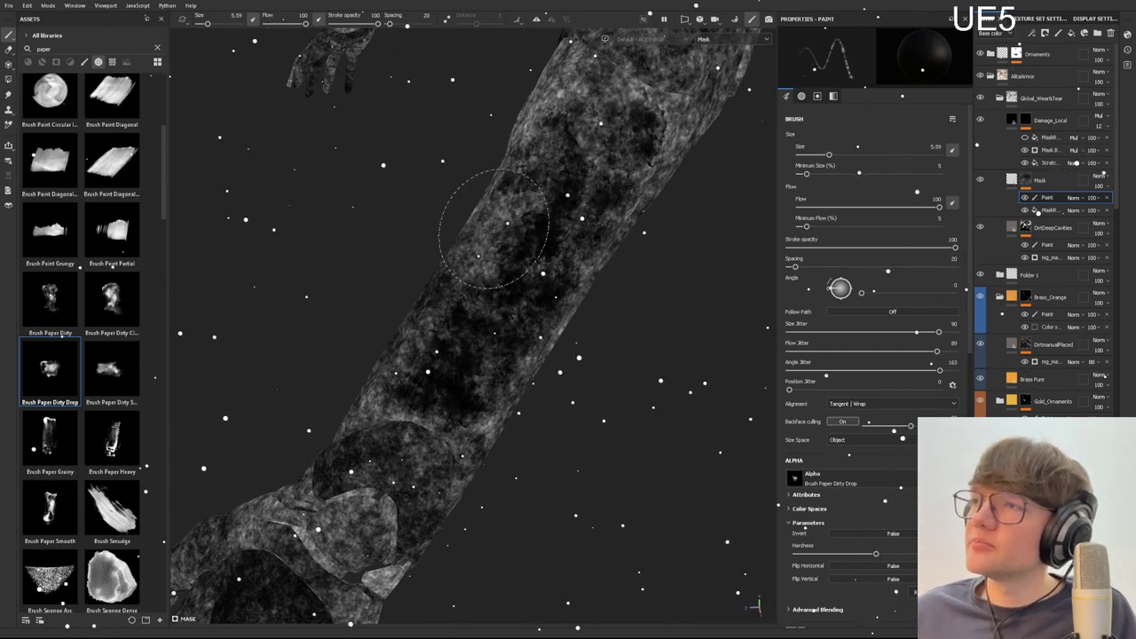
pyautogui.keyDown('alt'); pyautogui.moveTo(493, 227); pyautogui.dragTo(565, 283); pyautogui.keyUp('alt')
pyautogui.keyDown('alt'); pyautogui.moveTo(459, 404); pyautogui.dragTo(433, 408); pyautogui.keyUp('alt')
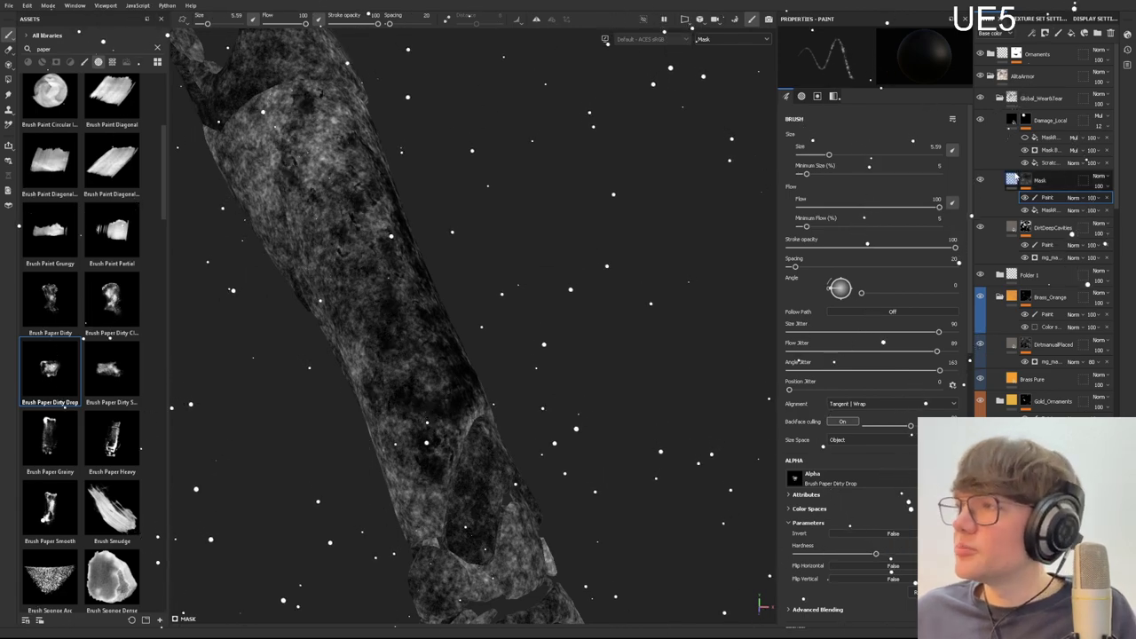
pyautogui.moveTo(323, 192)
pyautogui.keyDown('alt'); pyautogui.mouseDown()
pyautogui.moveTo(265, 290)
pyautogui.moveTo(364, 438)
pyautogui.mouseUp(); pyautogui.keyUp('alt')
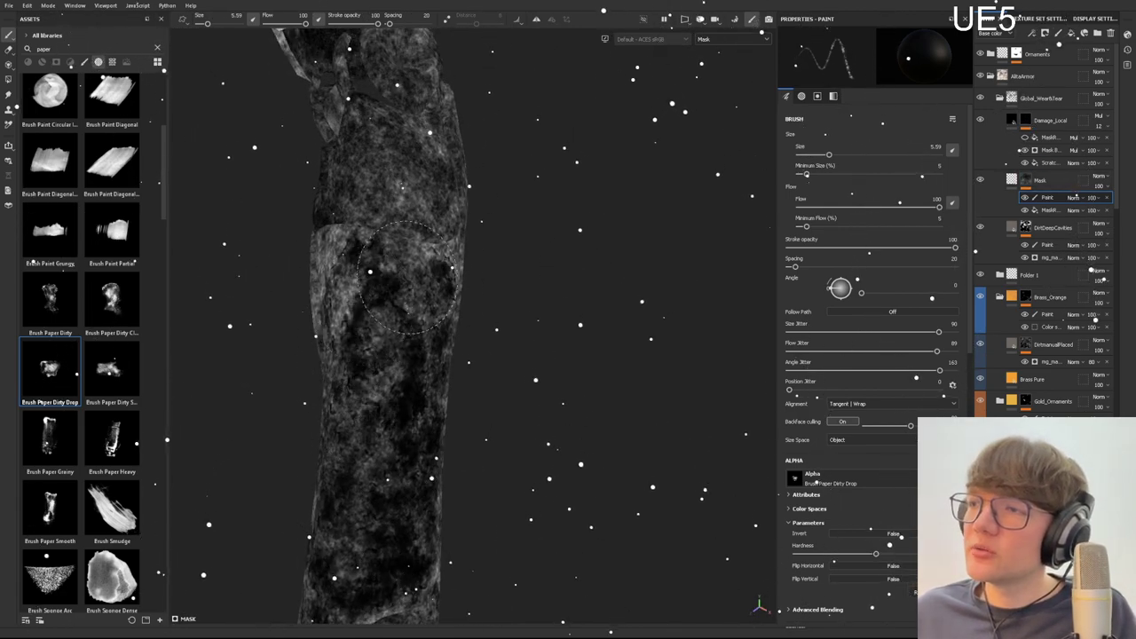
pyautogui.keyDown('alt'); pyautogui.moveTo(411, 277); pyautogui.dragTo(452, 236); pyautogui.keyUp('alt')
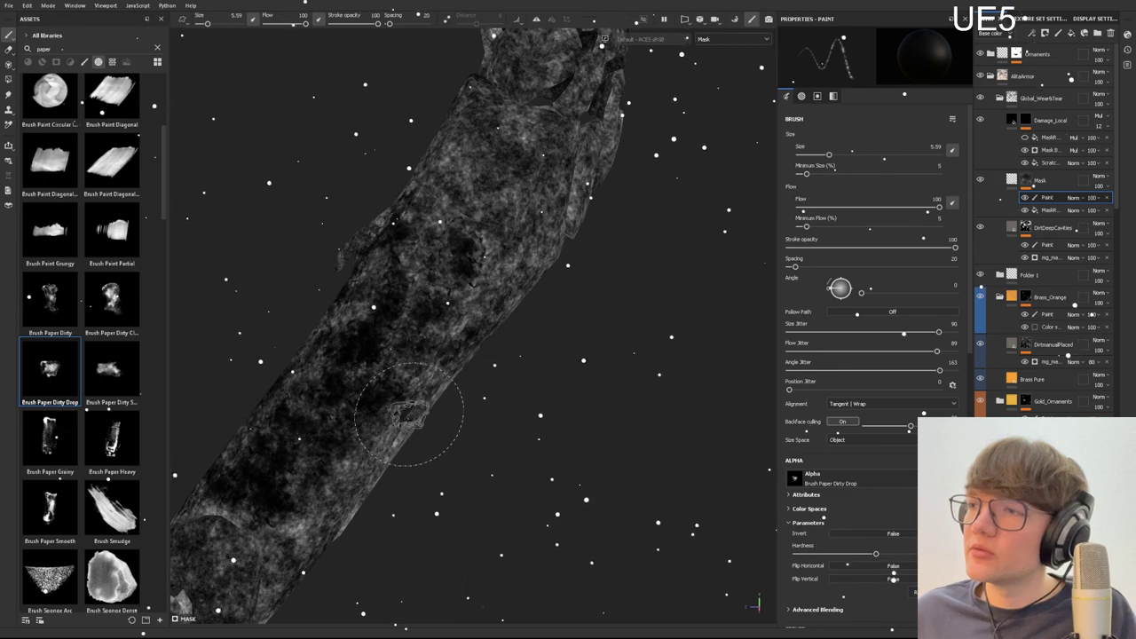
pyautogui.moveTo(408, 414)
pyautogui.keyDown('alt'); pyautogui.mouseDown()
pyautogui.moveTo(465, 289)
pyautogui.moveTo(444, 298)
pyautogui.mouseUp(); pyautogui.keyUp('alt')
pyautogui.moveTo(471, 373)
pyautogui.keyDown('alt'); pyautogui.mouseDown()
pyautogui.moveTo(426, 318)
pyautogui.moveTo(457, 297)
pyautogui.moveTo(492, 325)
pyautogui.mouseUp(); pyautogui.keyUp('alt')
pyautogui.moveTo(520, 279)
pyautogui.keyDown('alt'); pyautogui.mouseDown()
pyautogui.moveTo(389, 338)
pyautogui.moveTo(489, 345)
pyautogui.moveTo(423, 343)
pyautogui.mouseUp(); pyautogui.keyUp('alt')
# Step: Enlarge the brush to 10.65 and paint broader black breakup over the arm's mask from several sides
pyautogui.keyDown('ctrl'); pyautogui.moveTo(422, 343); pyautogui.dragTo(444, 343, button='right'); pyautogui.keyUp('ctrl')
pyautogui.keyDown('alt'); pyautogui.moveTo(428, 345); pyautogui.dragTo(508, 296); pyautogui.keyUp('alt')
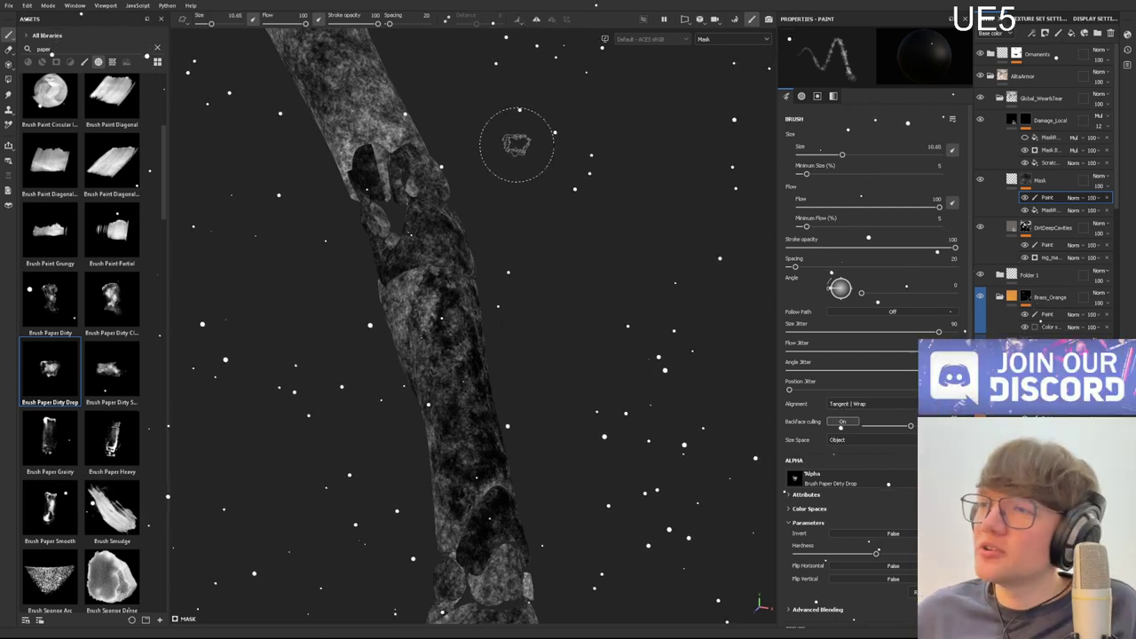
pyautogui.keyDown('alt'); pyautogui.moveTo(313, 274); pyautogui.dragTo(360, 271); pyautogui.keyUp('alt')
pyautogui.keyDown('alt'); pyautogui.moveTo(476, 311); pyautogui.dragTo(404, 351); pyautogui.keyUp('alt')
pyautogui.keyDown('alt'); pyautogui.moveTo(355, 482); pyautogui.dragTo(479, 448); pyautogui.keyUp('alt')
pyautogui.keyDown('alt'); pyautogui.moveTo(527, 413); pyautogui.dragTo(572, 390); pyautogui.keyUp('alt')
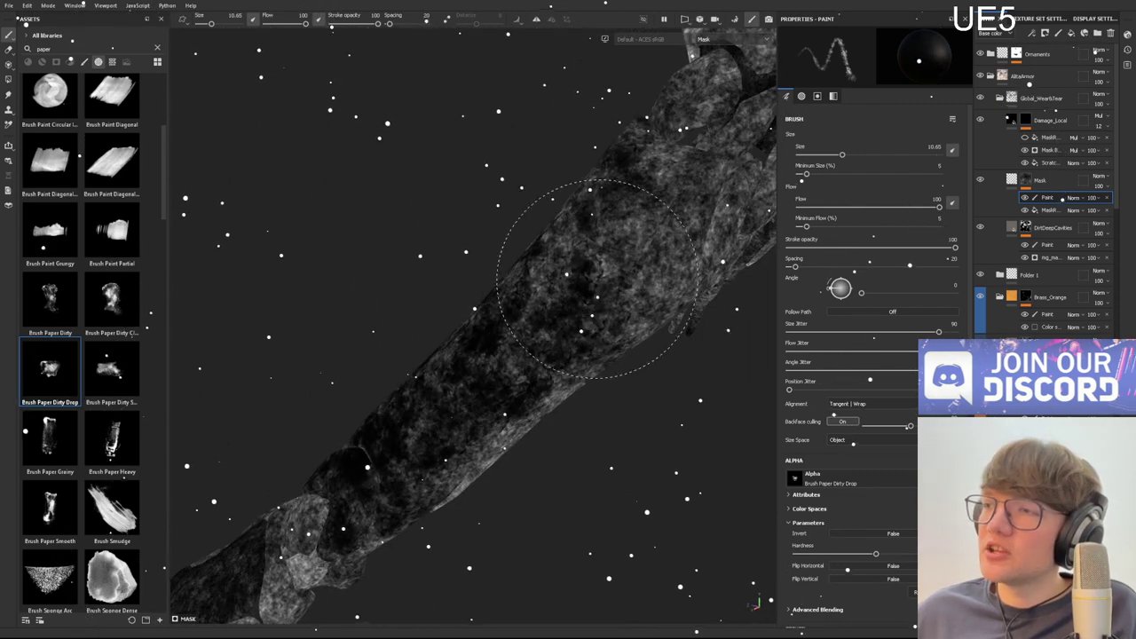
# Step: Paint black breakup over the rounded shoulder and upper arm in the mask from several sides
pyautogui.keyDown('alt'); pyautogui.moveTo(532, 342); pyautogui.dragTo(422, 398); pyautogui.keyUp('alt')
pyautogui.moveTo(427, 331)
pyautogui.keyDown('alt'); pyautogui.mouseDown()
pyautogui.moveTo(417, 257)
pyautogui.moveTo(355, 279)
pyautogui.moveTo(406, 368)
pyautogui.moveTo(429, 464)
pyautogui.moveTo(525, 362)
pyautogui.mouseUp(); pyautogui.keyUp('alt')
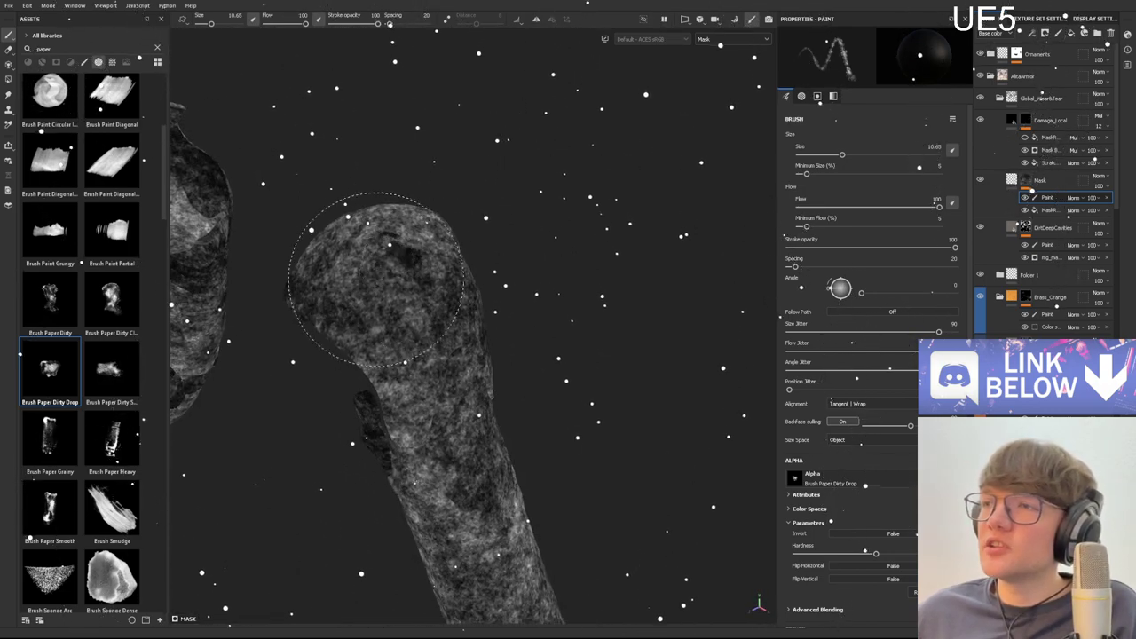
pyautogui.keyDown('alt'); pyautogui.moveTo(420, 324); pyautogui.dragTo(391, 271); pyautogui.keyUp('alt')
pyautogui.keyDown('alt'); pyautogui.moveTo(460, 384); pyautogui.dragTo(480, 317); pyautogui.keyUp('alt')
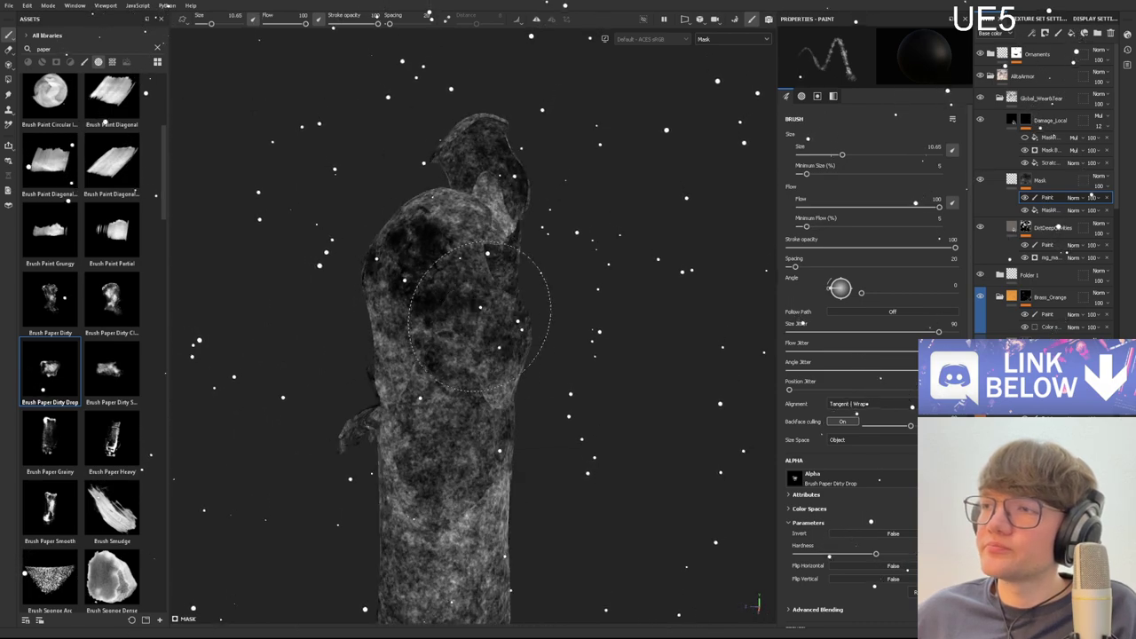
pyautogui.moveTo(399, 386)
pyautogui.keyDown('alt'); pyautogui.mouseDown()
pyautogui.moveTo(495, 325)
pyautogui.moveTo(369, 288)
pyautogui.mouseUp(); pyautogui.keyUp('alt')
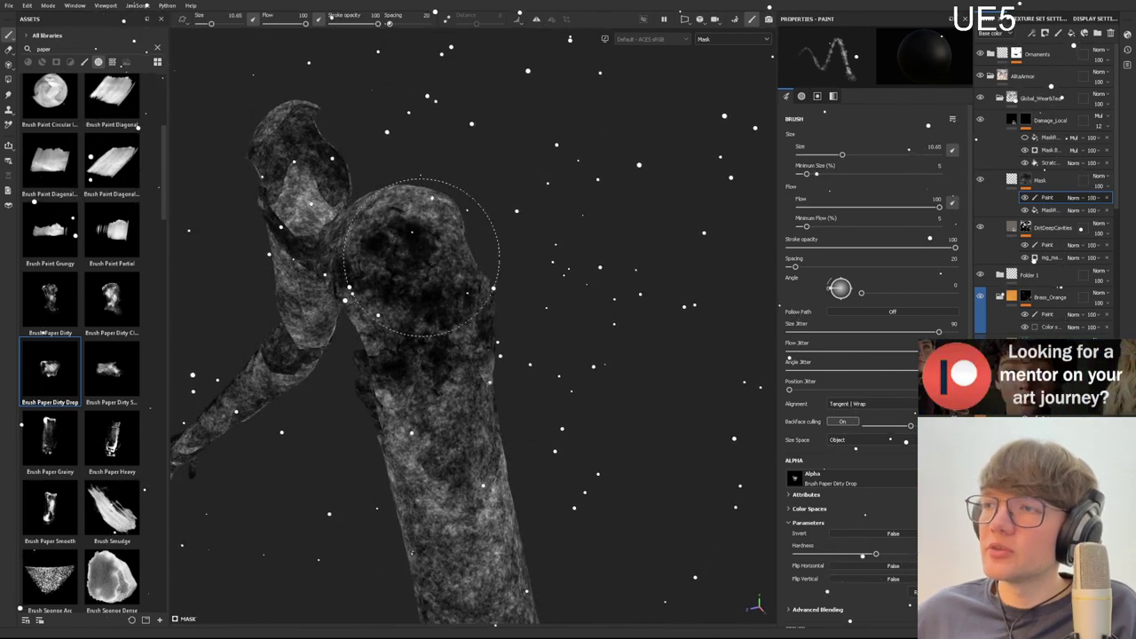
pyautogui.keyDown('alt'); pyautogui.moveTo(451, 251); pyautogui.dragTo(444, 224); pyautogui.keyUp('alt')
pyautogui.keyDown('alt'); pyautogui.moveTo(426, 347); pyautogui.dragTo(362, 324); pyautogui.keyUp('alt')
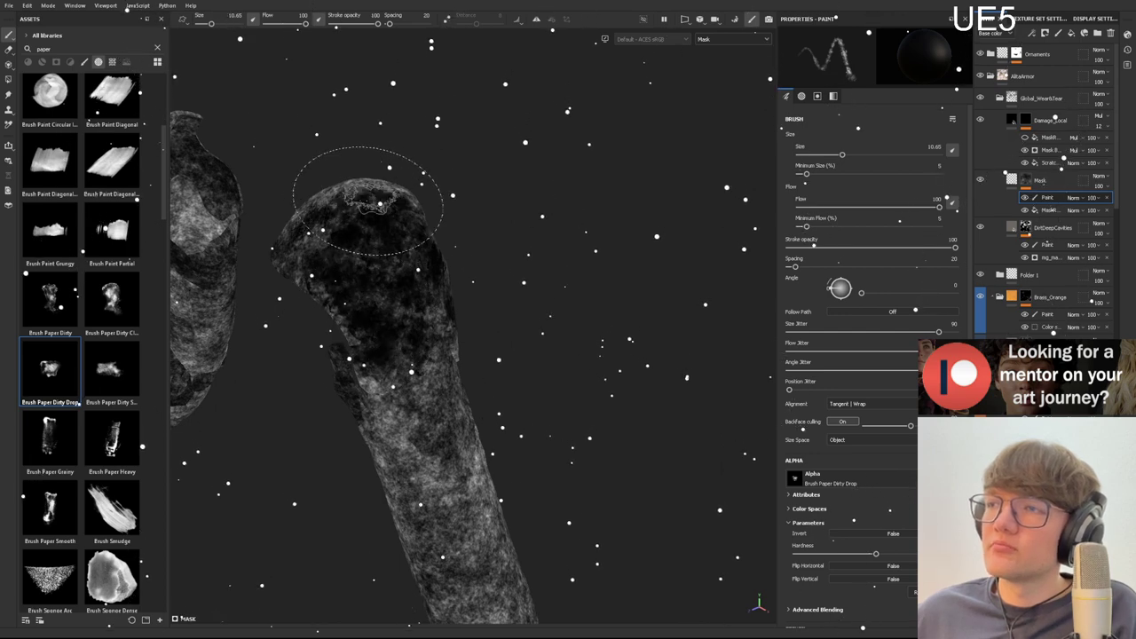
pyautogui.keyDown('alt'); pyautogui.moveTo(368, 201); pyautogui.dragTo(331, 227); pyautogui.keyUp('alt')
pyautogui.keyDown('alt'); pyautogui.moveTo(458, 335); pyautogui.dragTo(416, 302); pyautogui.keyUp('alt')
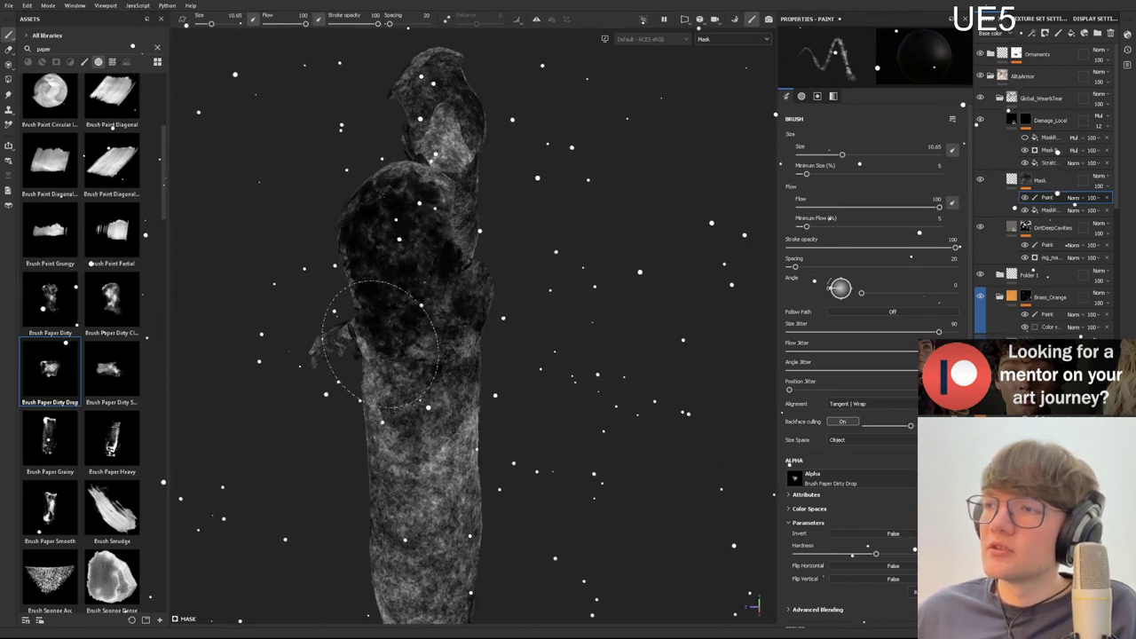
pyautogui.keyDown('alt'); pyautogui.moveTo(444, 378); pyautogui.dragTo(382, 270); pyautogui.keyUp('alt')
# Step: Paint irregular black patches around the elbow joint and the adjoining arm plates in the mask
pyautogui.keyDown('alt'); pyautogui.moveTo(382, 373); pyautogui.dragTo(408, 230, button='middle'); pyautogui.keyUp('alt')
pyautogui.moveTo(426, 329)
pyautogui.keyDown('alt'); pyautogui.mouseDown()
pyautogui.moveTo(484, 365)
pyautogui.moveTo(301, 385)
pyautogui.moveTo(391, 391)
pyautogui.moveTo(480, 372)
pyautogui.moveTo(522, 327)
pyautogui.moveTo(468, 368)
pyautogui.mouseUp(); pyautogui.keyUp('alt')
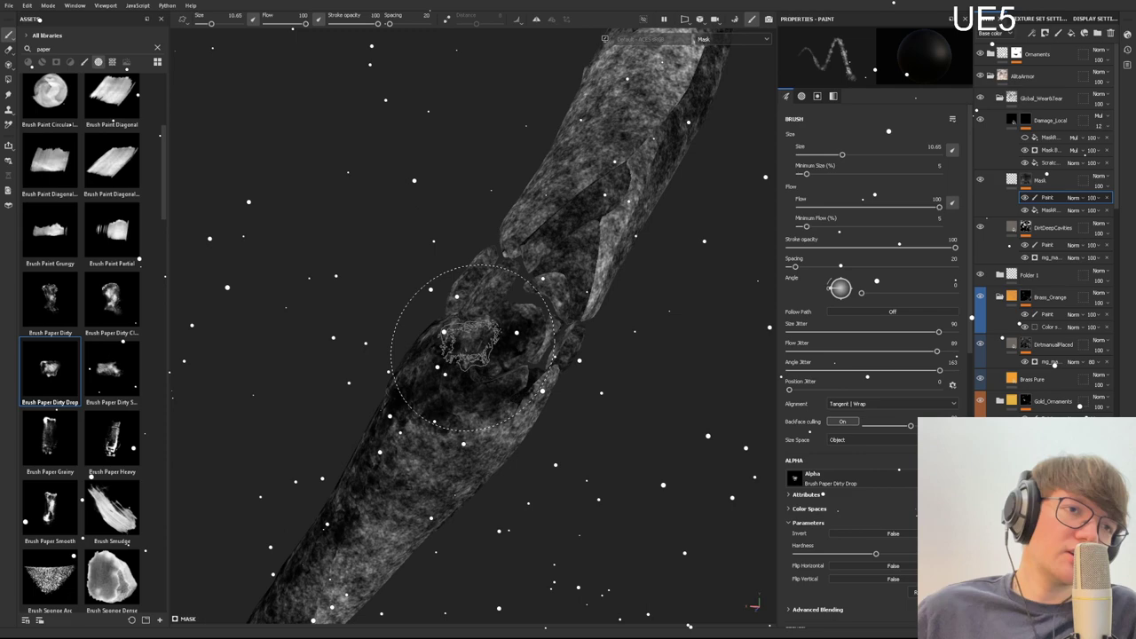
pyautogui.moveTo(433, 269)
pyautogui.keyDown('alt'); pyautogui.mouseDown()
pyautogui.moveTo(499, 304)
pyautogui.moveTo(571, 309)
pyautogui.moveTo(495, 250)
pyautogui.mouseUp(); pyautogui.keyUp('alt')
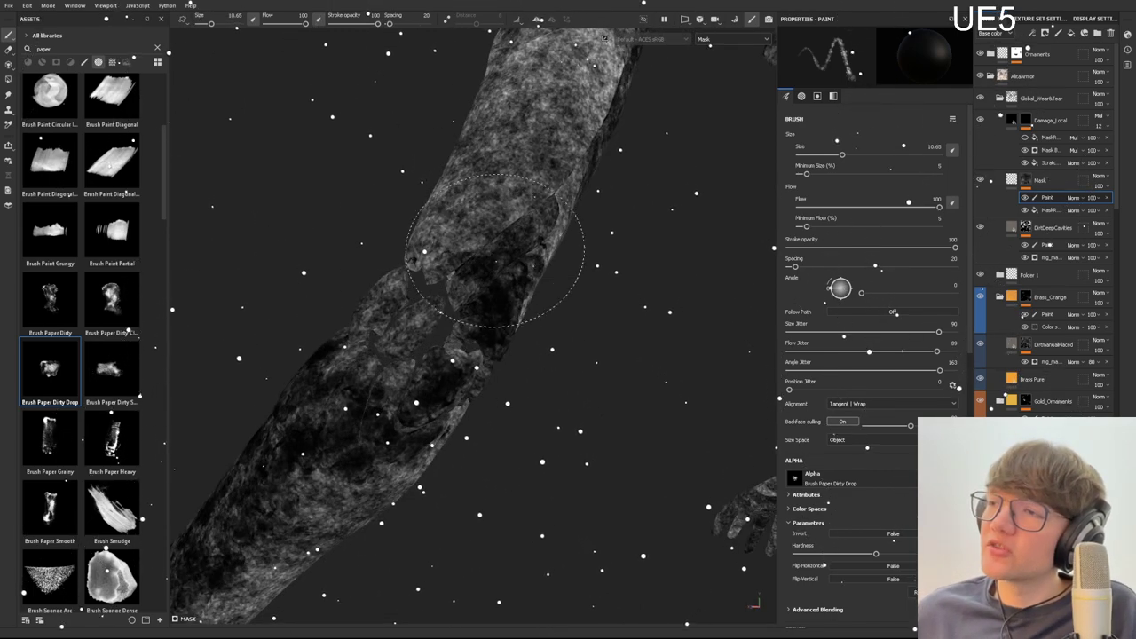
pyautogui.keyDown('alt'); pyautogui.moveTo(442, 333); pyautogui.dragTo(407, 323); pyautogui.keyUp('alt')
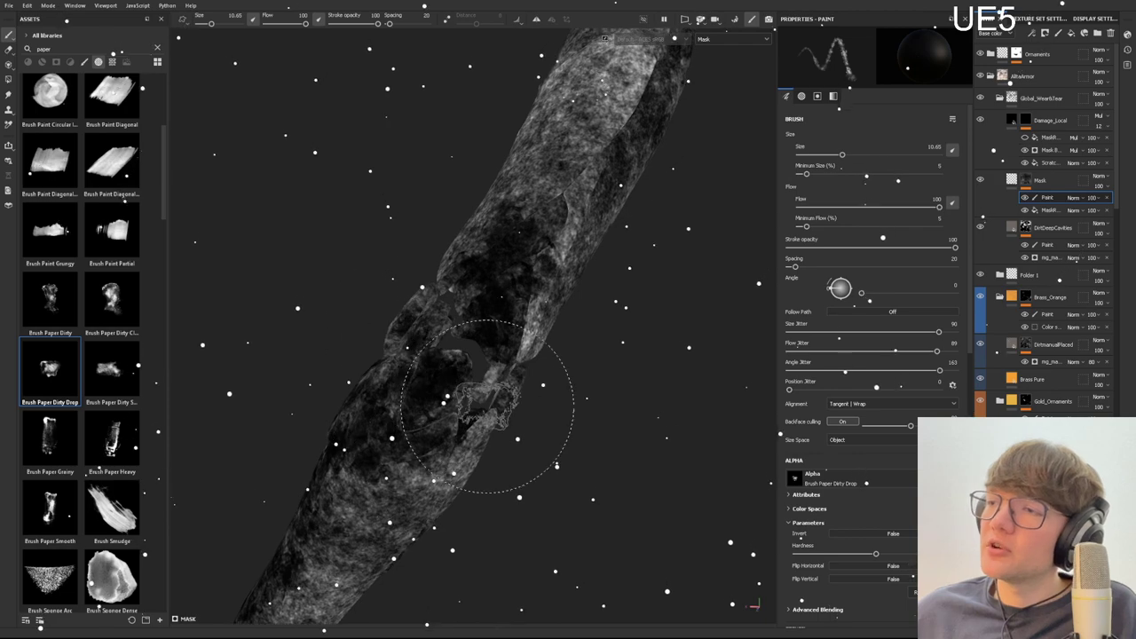
pyautogui.keyDown('alt'); pyautogui.moveTo(487, 406); pyautogui.dragTo(450, 423); pyautogui.keyUp('alt')
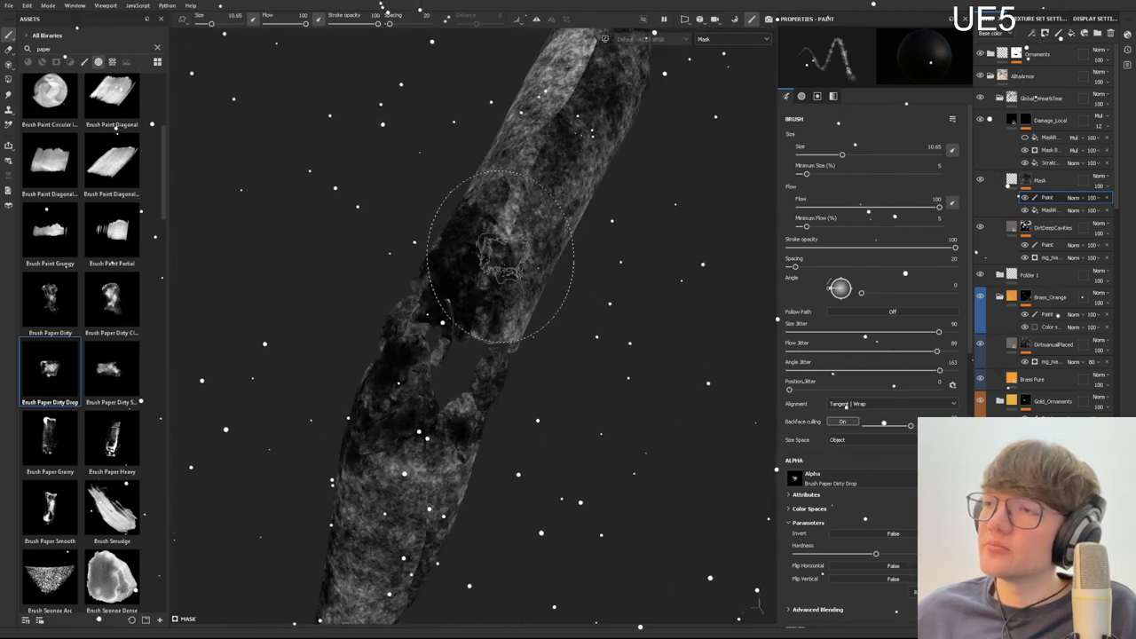
pyautogui.moveTo(501, 257)
pyautogui.keyDown('alt'); pyautogui.mouseDown()
pyautogui.moveTo(376, 440)
pyautogui.moveTo(292, 304)
pyautogui.moveTo(622, 344)
pyautogui.moveTo(515, 355)
pyautogui.moveTo(329, 325)
pyautogui.moveTo(370, 269)
pyautogui.moveTo(454, 314)
pyautogui.moveTo(355, 322)
pyautogui.moveTo(400, 355)
pyautogui.moveTo(456, 317)
pyautogui.moveTo(412, 407)
pyautogui.moveTo(343, 325)
pyautogui.moveTo(381, 381)
pyautogui.moveTo(432, 406)
pyautogui.moveTo(380, 339)
pyautogui.moveTo(395, 369)
pyautogui.moveTo(351, 390)
pyautogui.mouseUp(); pyautogui.keyUp('alt')
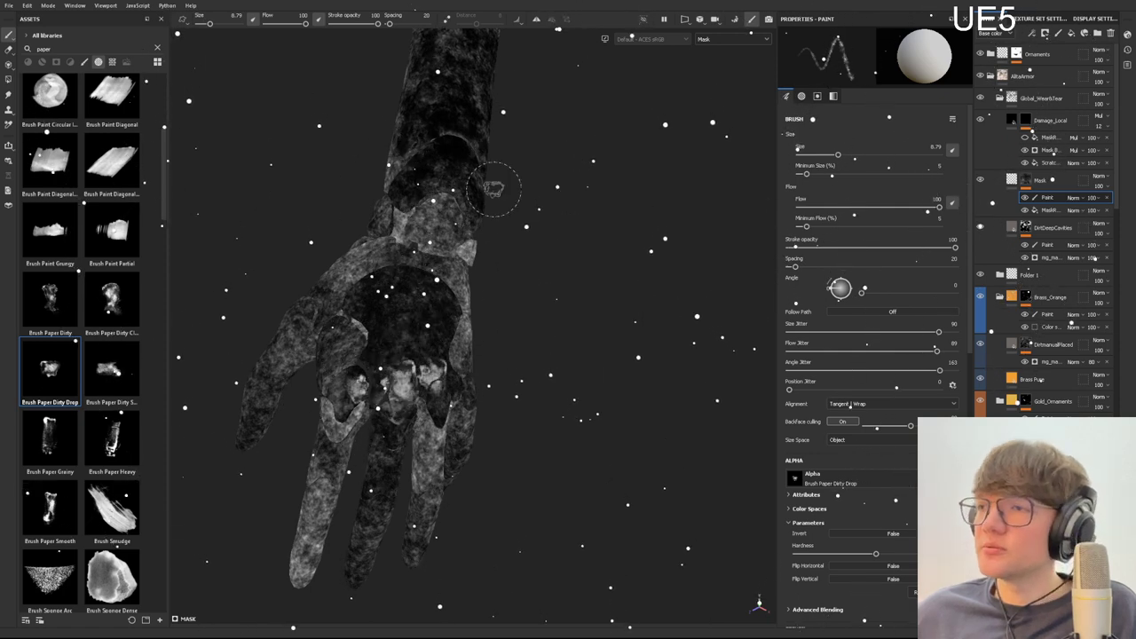
# Step: Set the brush's grayscale value to 0.5015 and paint mid-gray grunge over the palm and fingers in the mask
pyautogui.keyDown('alt'); pyautogui.moveTo(523, 232); pyautogui.dragTo(306, 211, button='right'); pyautogui.keyUp('alt')
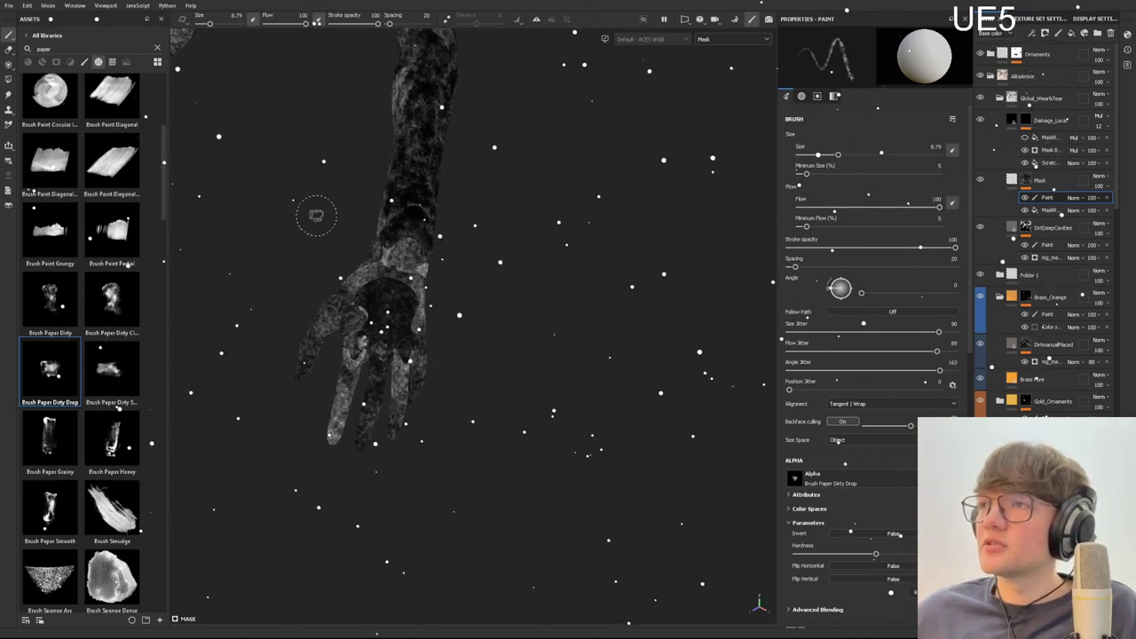
pyautogui.keyDown('alt'); pyautogui.moveTo(316, 215); pyautogui.dragTo(375, 414); pyautogui.keyUp('alt')
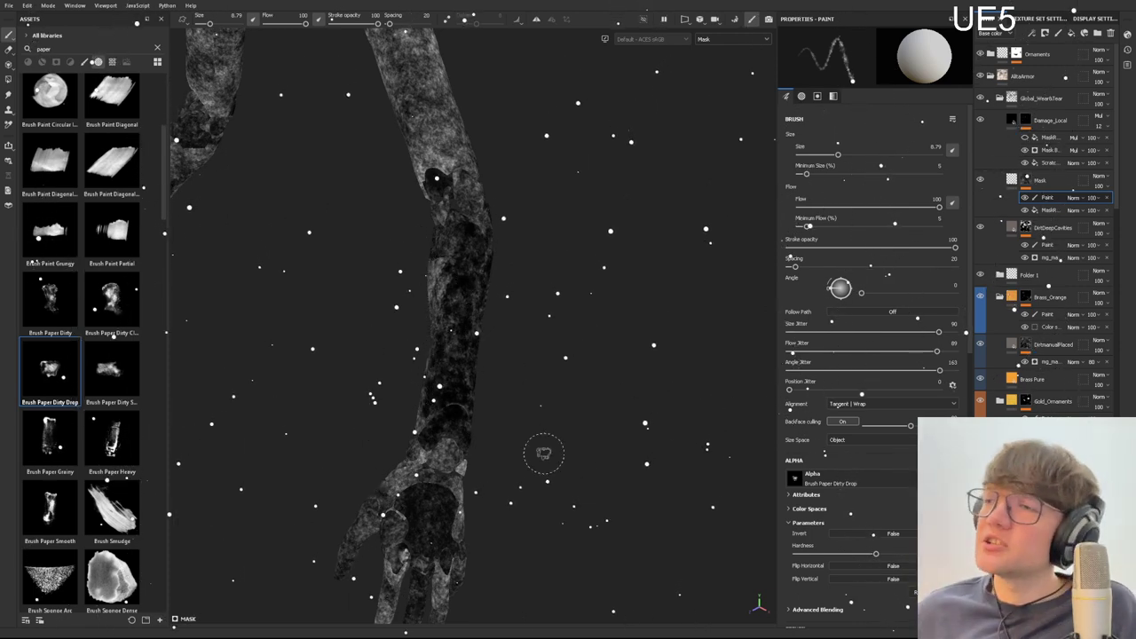
pyautogui.keyDown('alt'); pyautogui.moveTo(541, 452); pyautogui.dragTo(427, 417); pyautogui.keyUp('alt')
pyautogui.keyDown('alt'); pyautogui.moveTo(426, 417); pyautogui.dragTo(497, 283, button='right'); pyautogui.keyUp('alt')
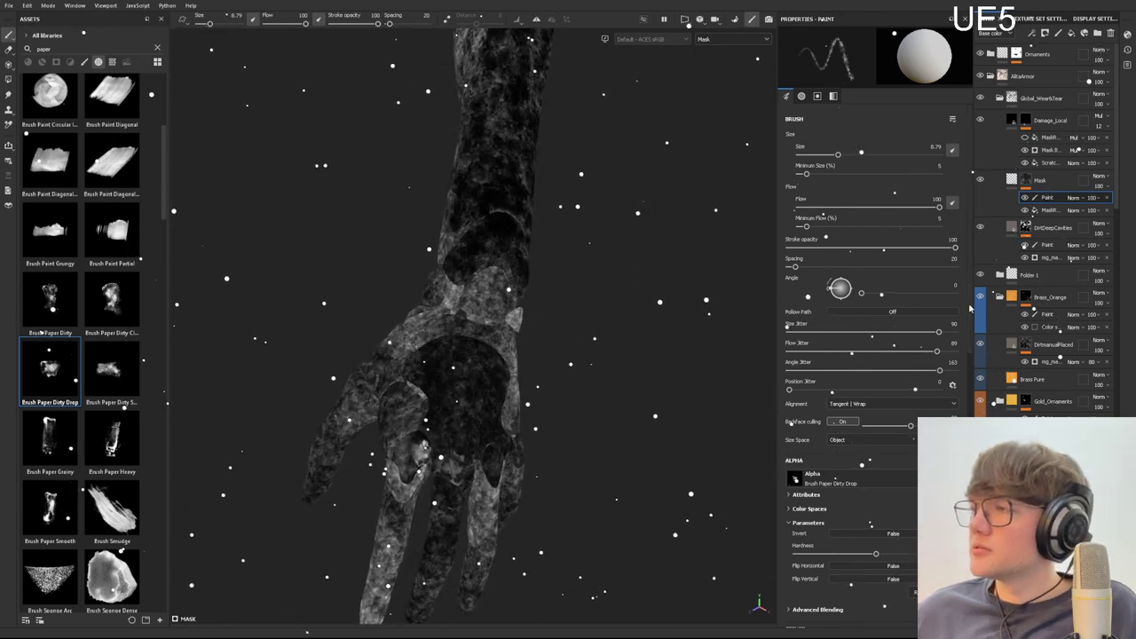
pyautogui.scroll(-5, 866, 475)
pyautogui.scroll(-2, 866, 475)
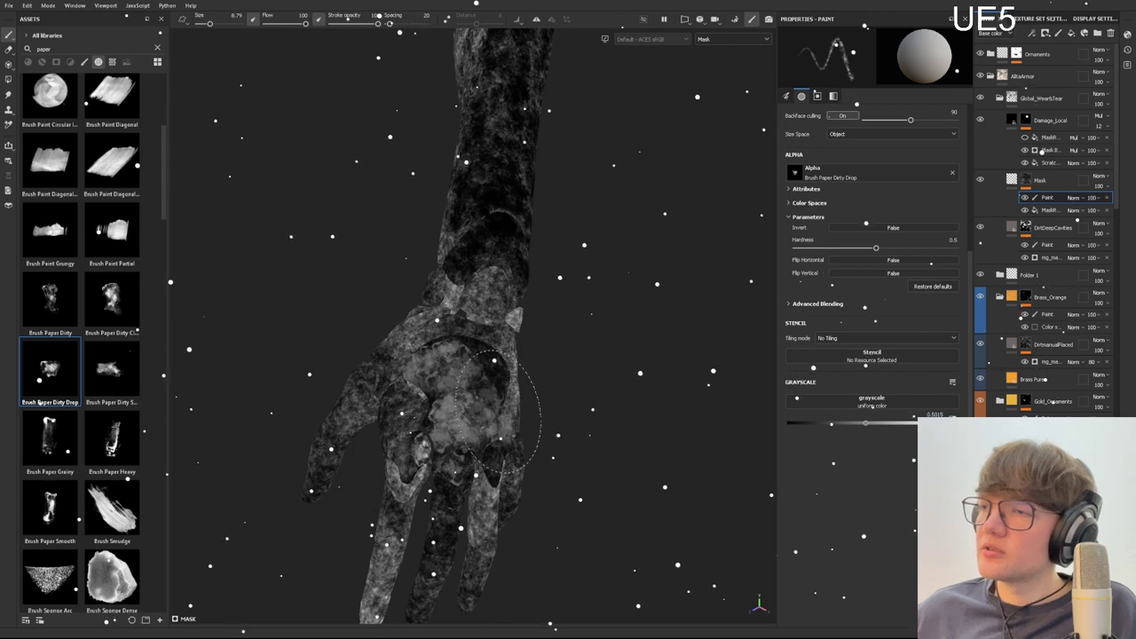
pyautogui.keyDown('alt'); pyautogui.moveTo(500, 403); pyautogui.dragTo(496, 376, button='middle'); pyautogui.keyUp('alt')
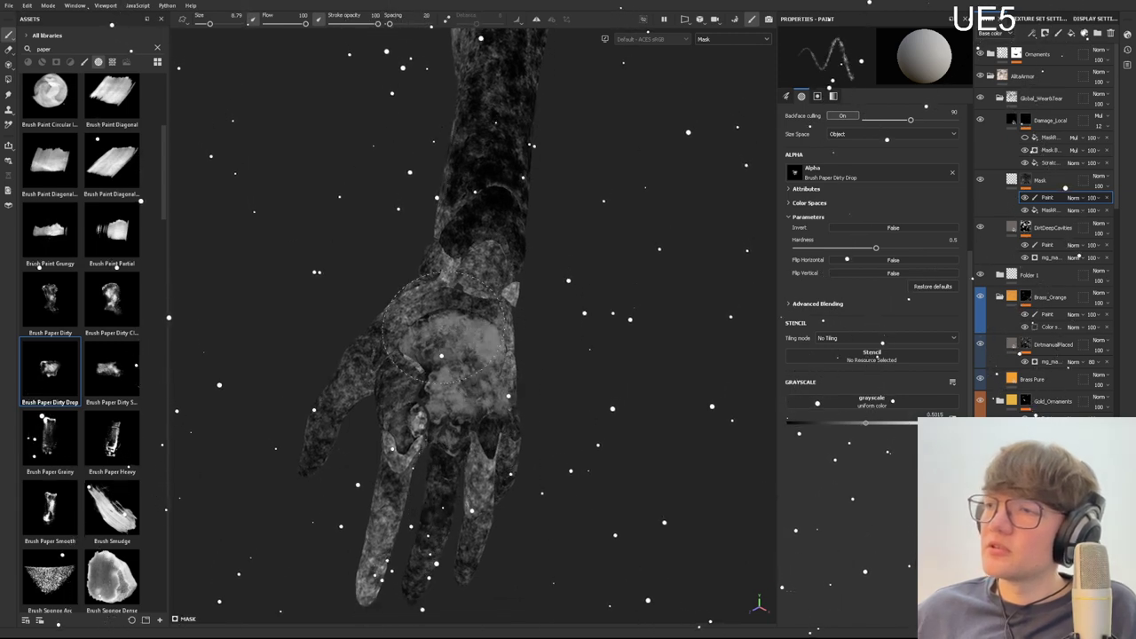
pyautogui.moveTo(462, 342)
pyautogui.keyDown('alt'); pyautogui.mouseDown()
pyautogui.moveTo(480, 382)
pyautogui.moveTo(438, 435)
pyautogui.mouseUp(); pyautogui.keyUp('alt')
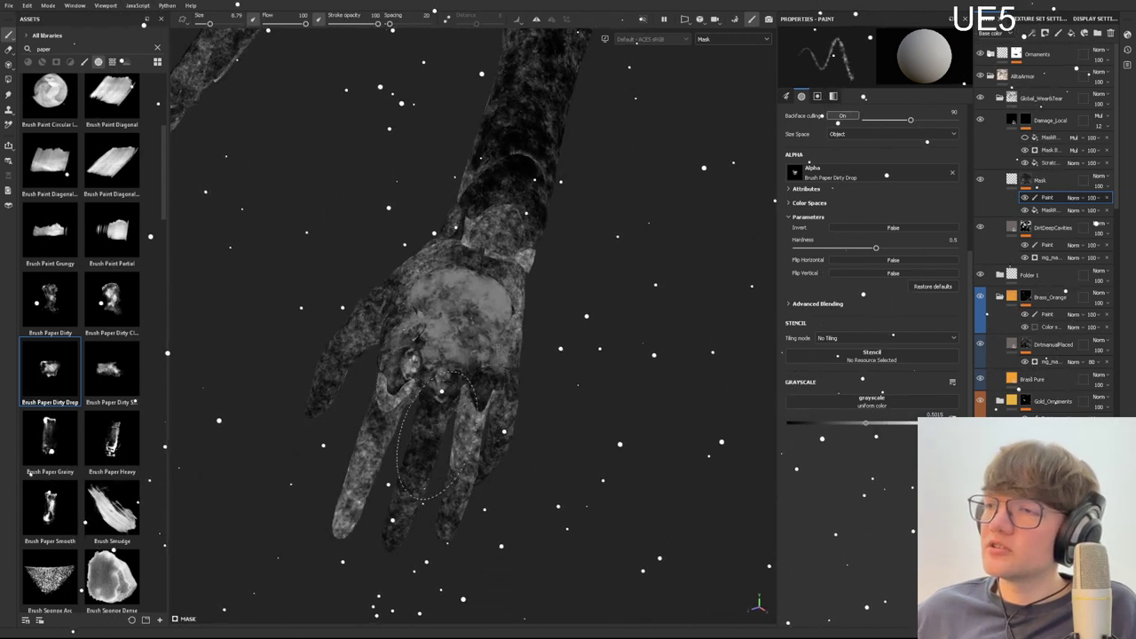
pyautogui.moveTo(475, 392)
pyautogui.mouseDown()
pyautogui.moveTo(427, 382)
pyautogui.moveTo(385, 411)
pyautogui.mouseUp()
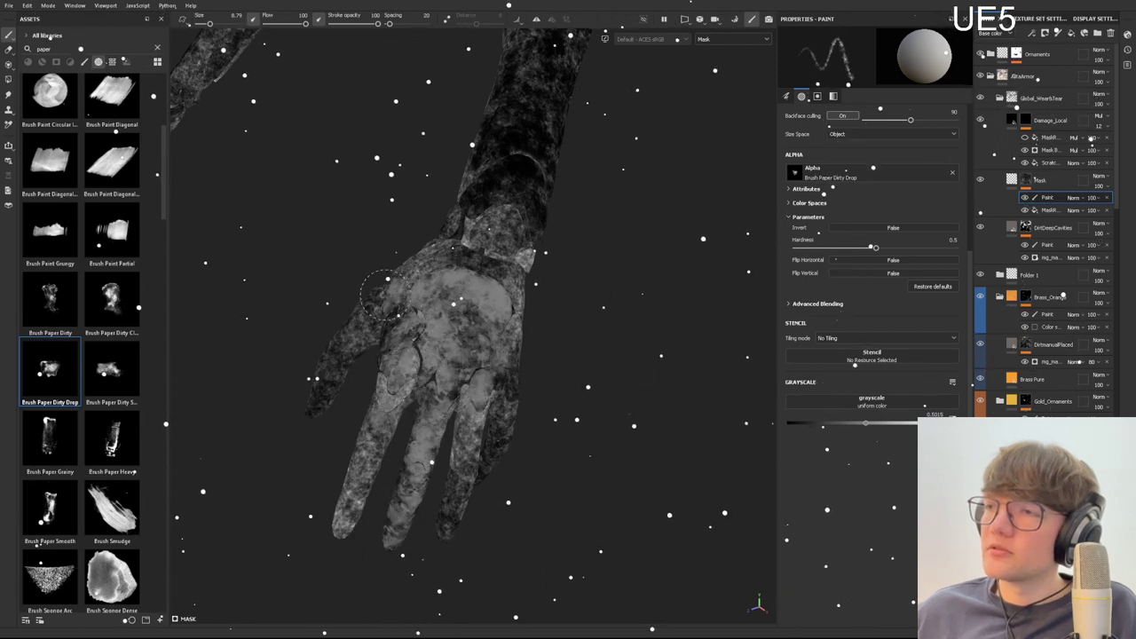
# Step: Cover the thumb and remaining dark areas of the hand with the mid-gray grunge, checking it against the whole arm
pyautogui.moveTo(311, 391)
pyautogui.keyDown('alt'); pyautogui.mouseDown()
pyautogui.moveTo(494, 357)
pyautogui.moveTo(477, 455)
pyautogui.moveTo(444, 444)
pyautogui.moveTo(414, 488)
pyautogui.mouseUp(); pyautogui.keyUp('alt')
pyautogui.keyDown('alt'); pyautogui.moveTo(568, 298); pyautogui.dragTo(517, 429, button='middle'); pyautogui.keyUp('alt')
pyautogui.keyDown('alt'); pyautogui.moveTo(451, 467); pyautogui.dragTo(430, 466, button='middle'); pyautogui.keyUp('alt')
pyautogui.keyDown('alt'); pyautogui.moveTo(429, 466); pyautogui.dragTo(477, 228); pyautogui.keyUp('alt')
pyautogui.scroll(-3, 586, 306)
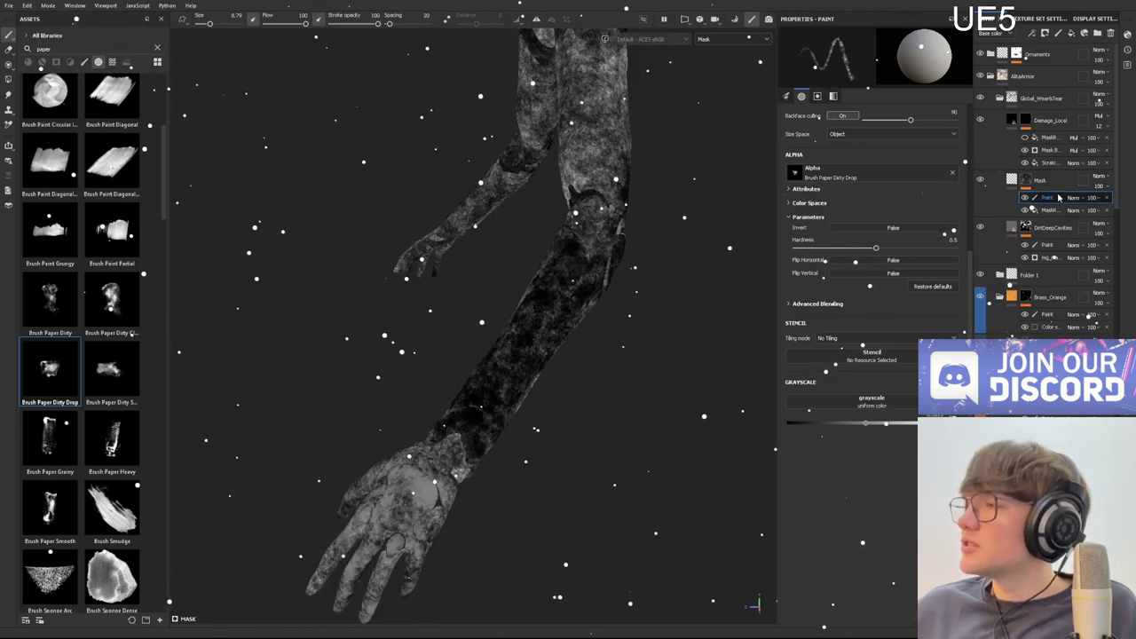
# Step: Add an anchor point above the paint effect in the Mask layer's mask and name it ScratchMask
pyautogui.click(1032, 33)
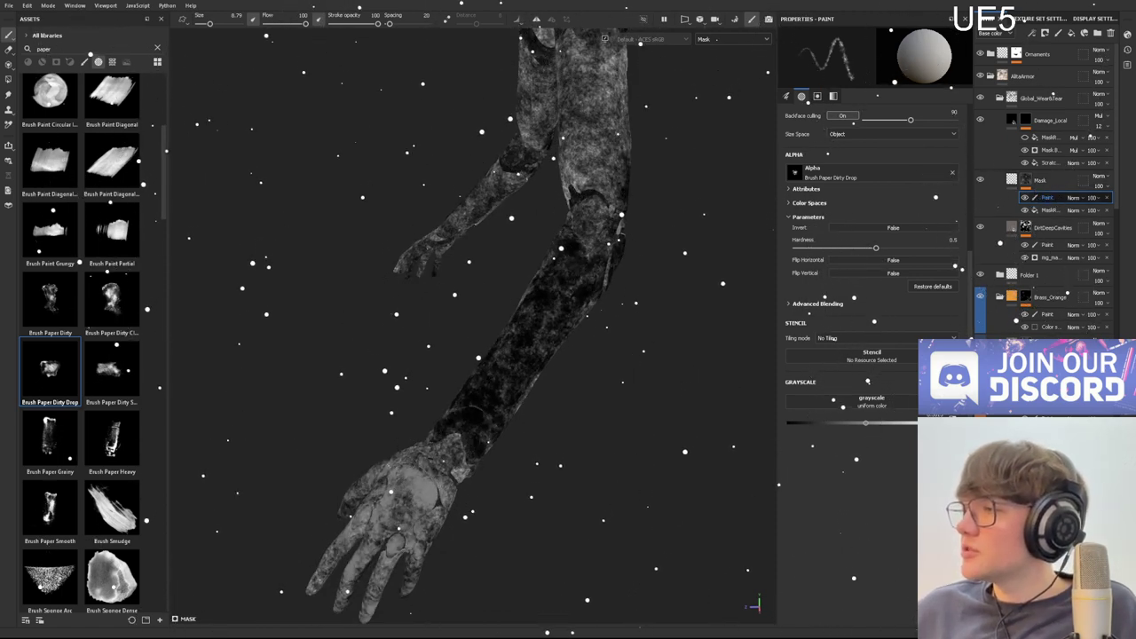
pyautogui.click(1054, 111)
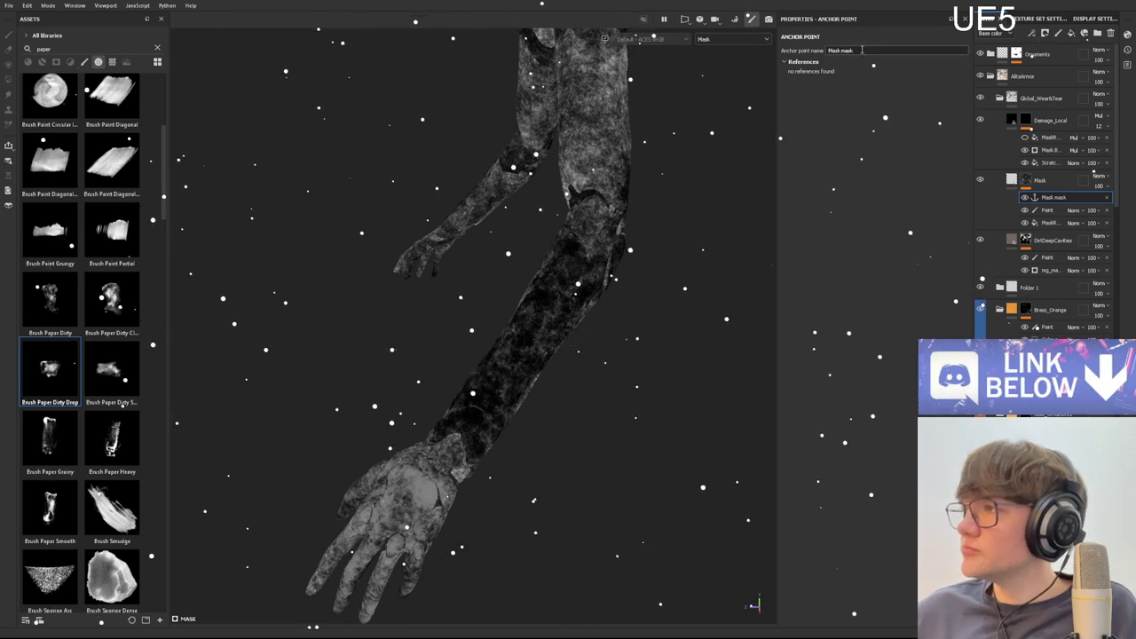
pyautogui.write('S')
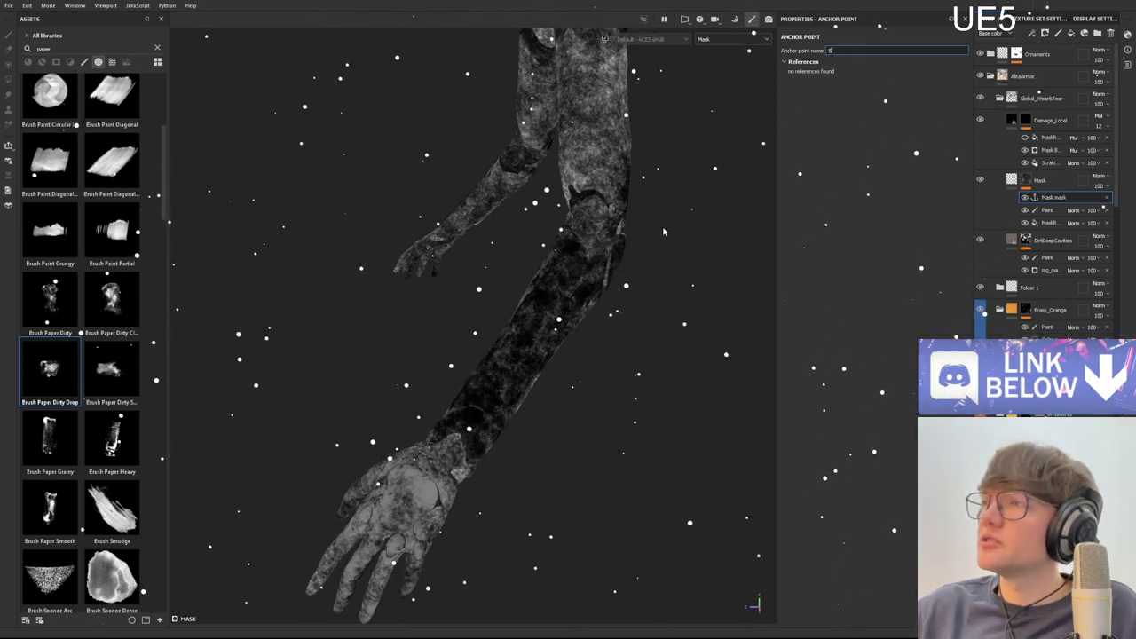
pyautogui.write('cratchMask')
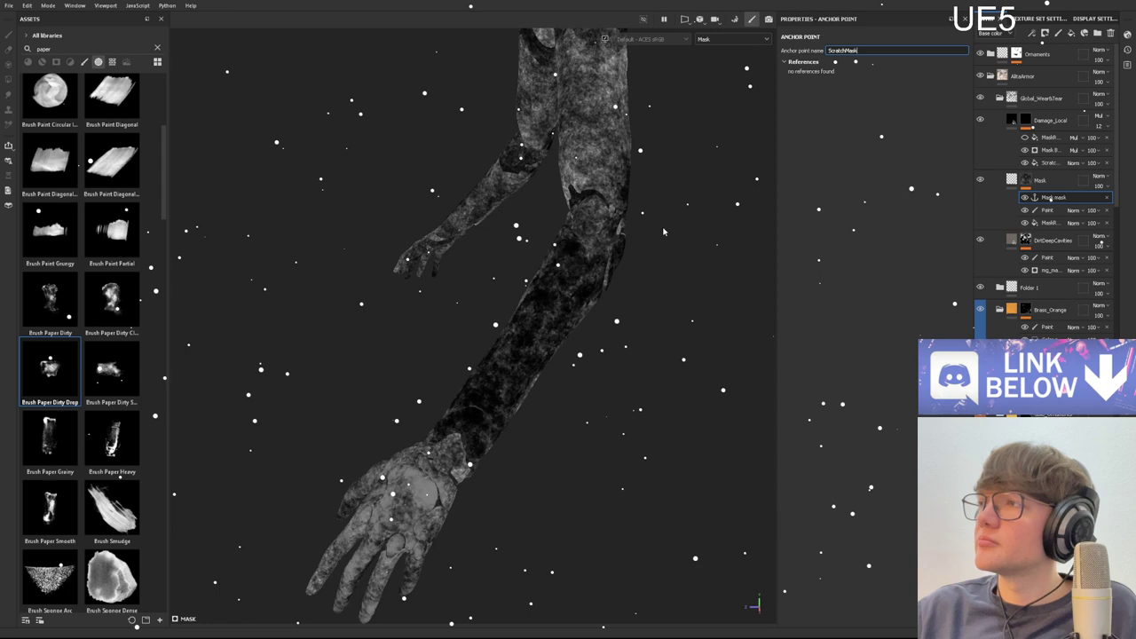
pyautogui.press('Return')
pyautogui.keyDown('alt'); pyautogui.moveTo(664, 232); pyautogui.dragTo(630, 320, button='middle'); pyautogui.keyUp('alt')
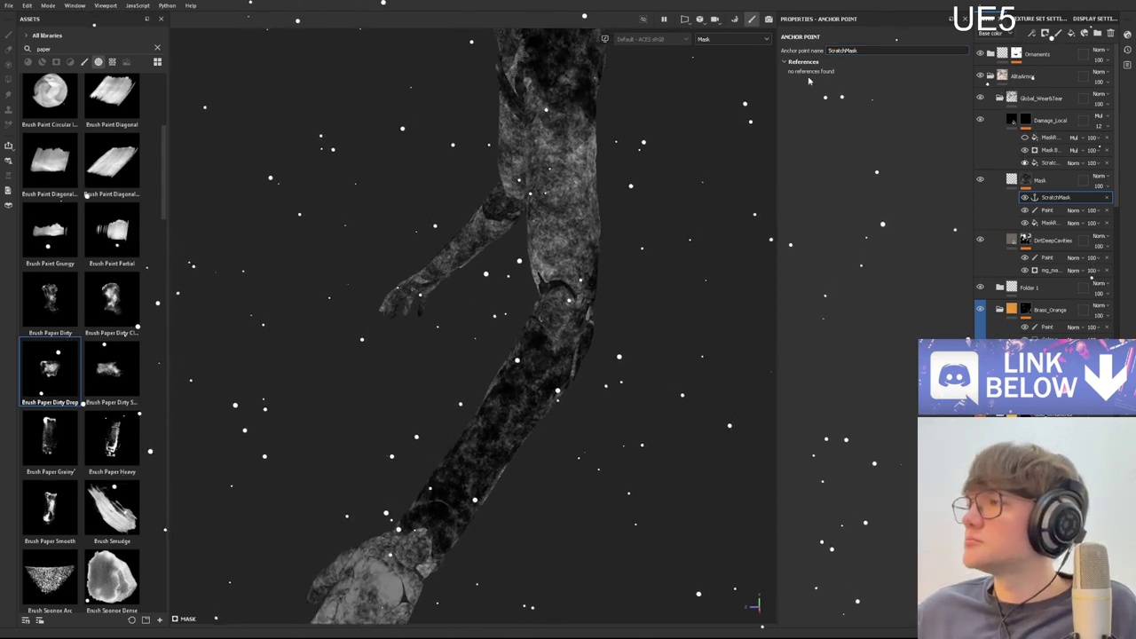
# Step: Add a fill effect above the mask generator in the Damage_Local layer's mask and name it MaskPNT
pyautogui.click(1028, 122)
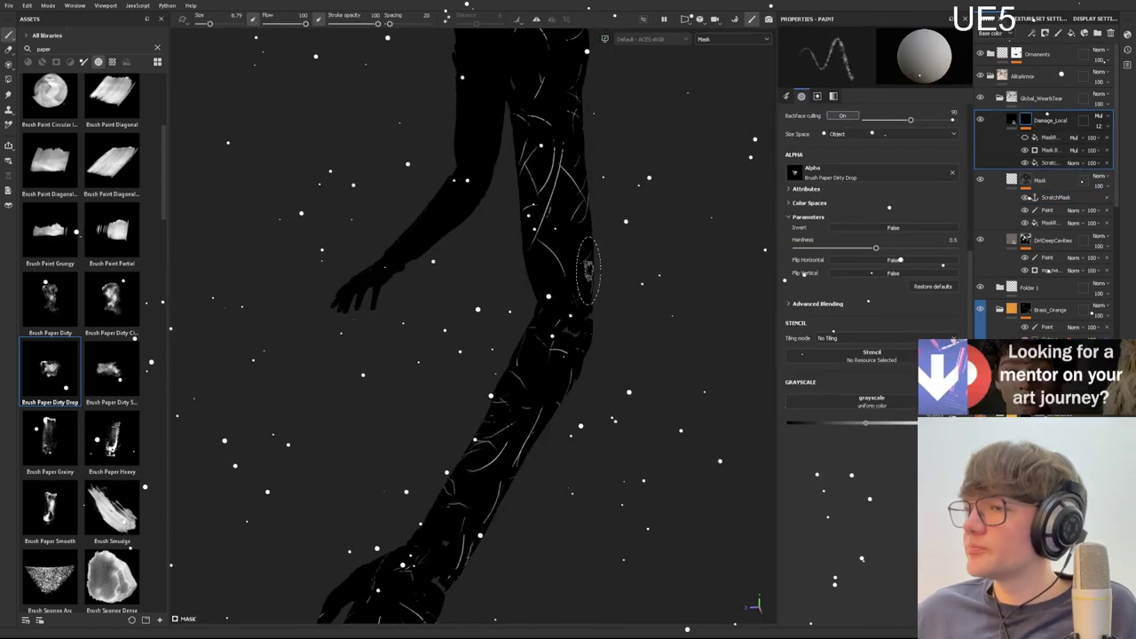
pyautogui.click(1050, 150)
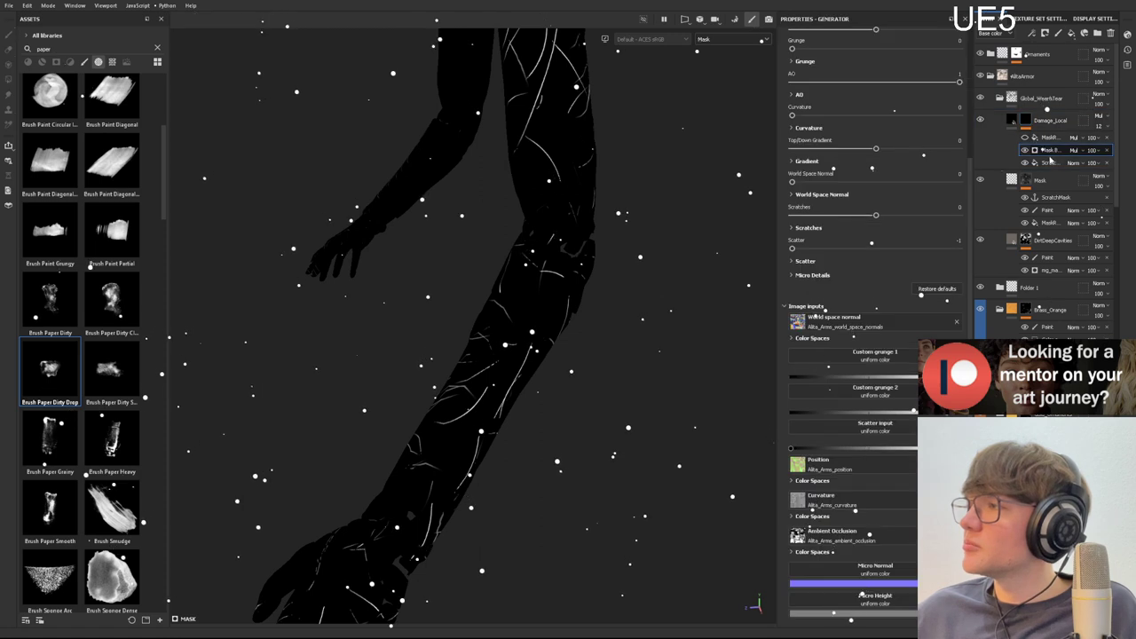
pyautogui.click(1057, 307)
pyautogui.doubleClick(1049, 152)
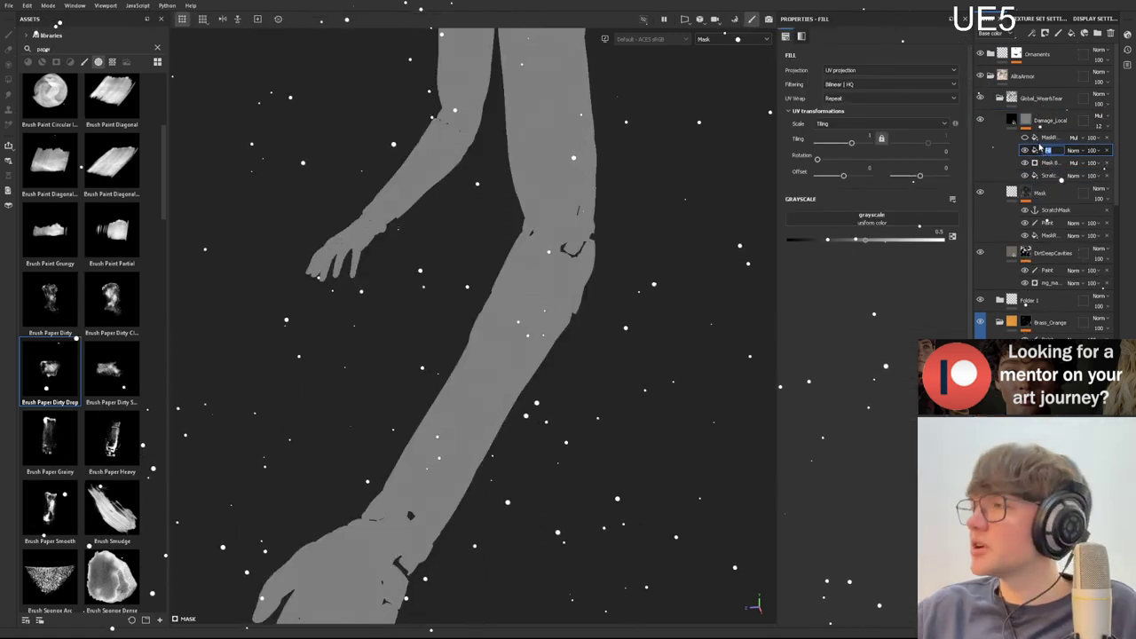
pyautogui.write('MaskP')
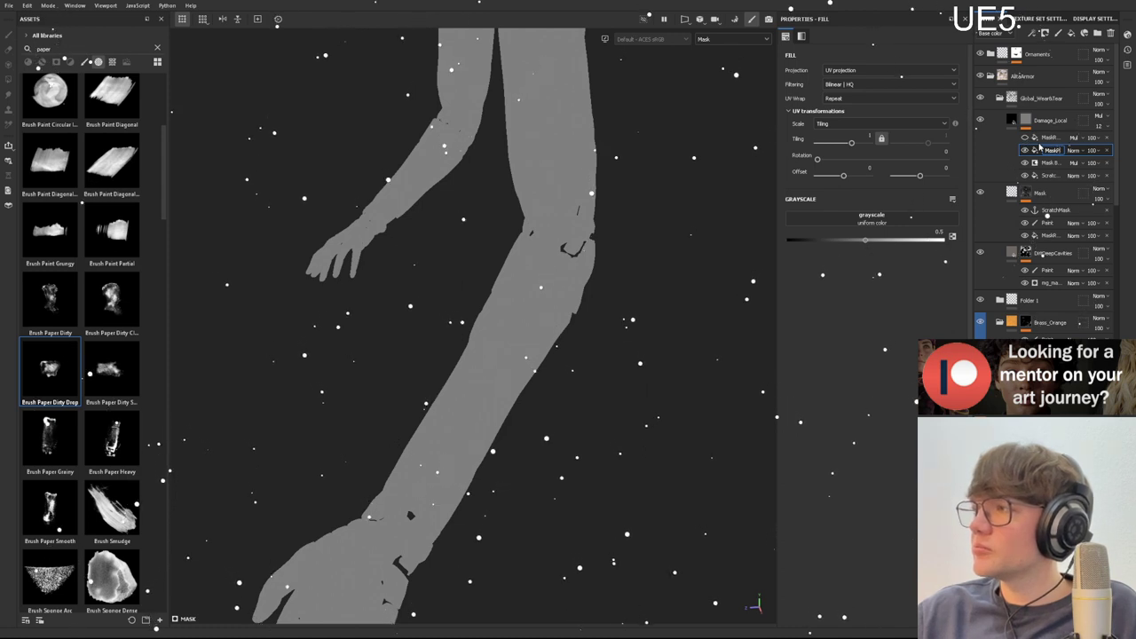
pyautogui.write('NT')
pyautogui.press('Return')
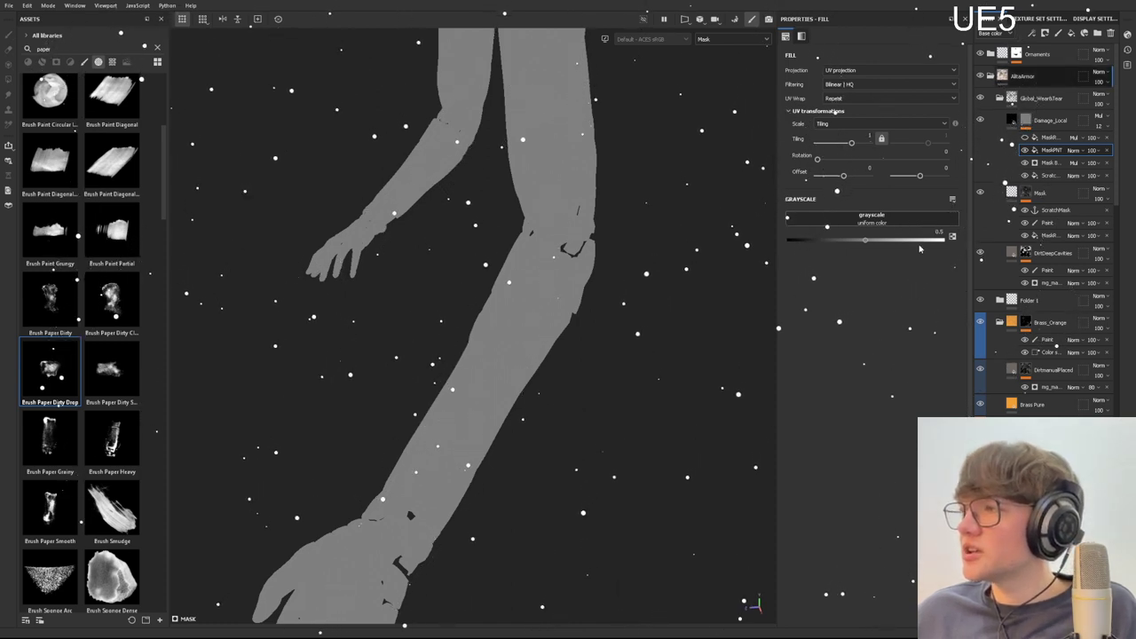
# Step: Assign the ScratchMask anchor point as the MaskPNT fill's grayscale source and inspect the forearm and hand
pyautogui.click(902, 303)
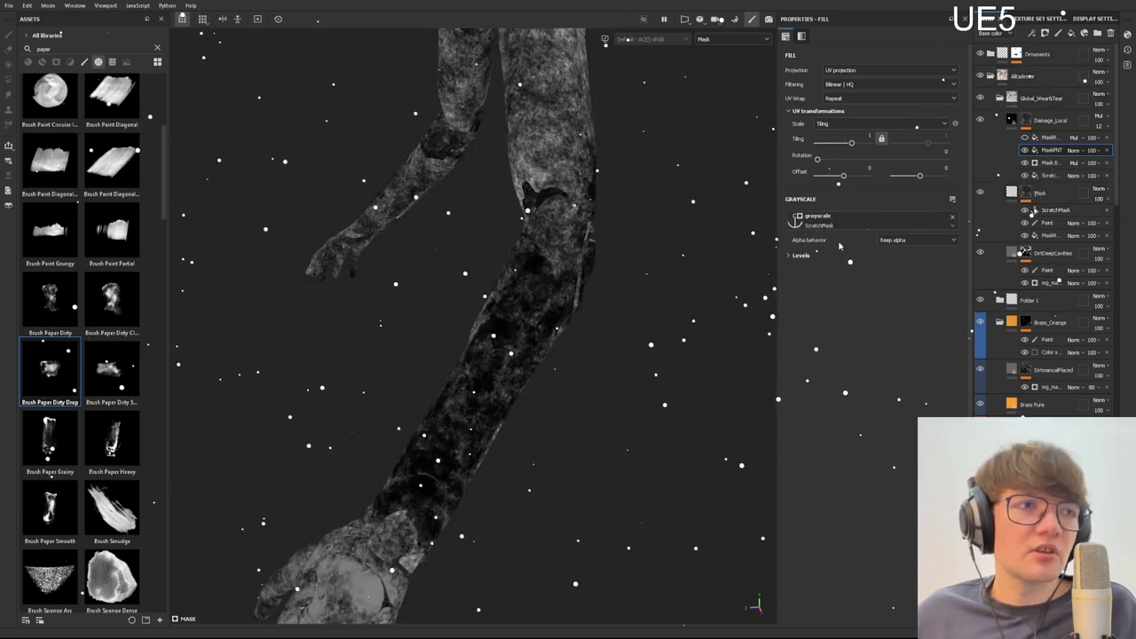
pyautogui.keyDown('alt'); pyautogui.moveTo(519, 322); pyautogui.dragTo(589, 320); pyautogui.keyUp('alt')
pyautogui.keyDown('alt'); pyautogui.moveTo(588, 320); pyautogui.dragTo(614, 293, button='middle'); pyautogui.keyUp('alt')
pyautogui.scroll(4, 614, 293)
pyautogui.scroll(-3, 615, 293)
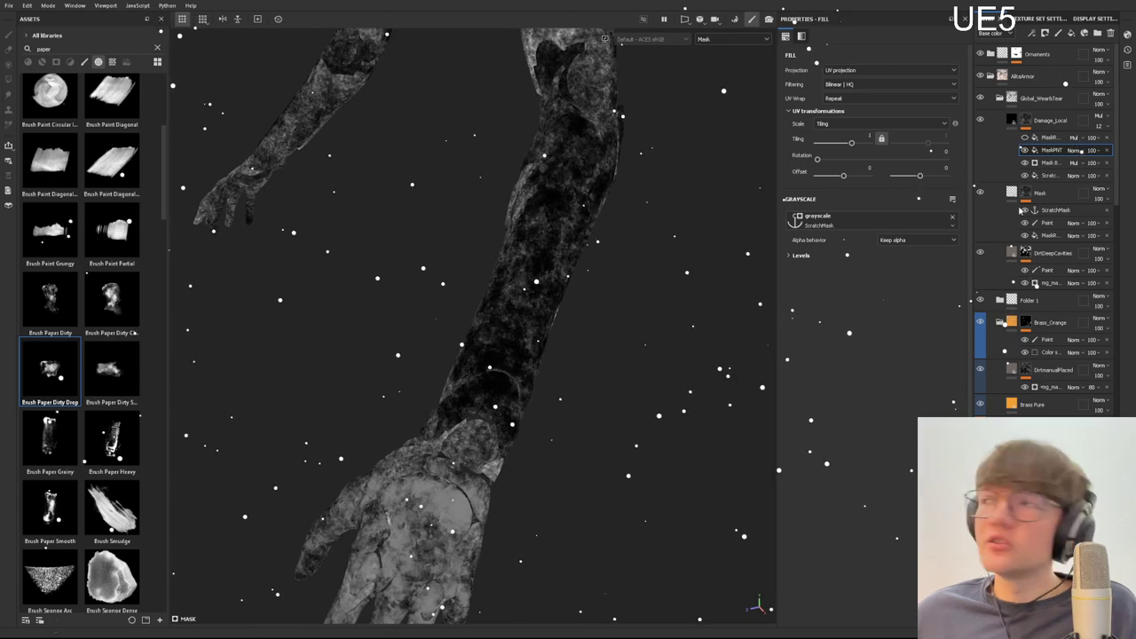
# Step: Review the Mask layer's material and mask views, then the MaskPNT fill's anchor link in Damage_Local
pyautogui.click(1024, 222)
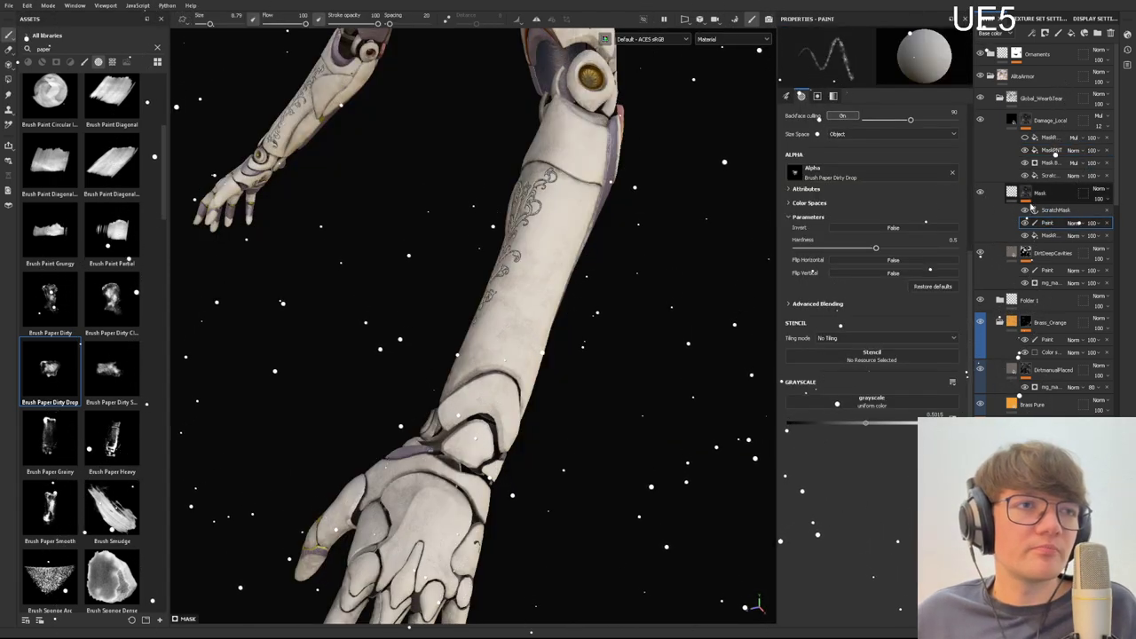
pyautogui.click(1013, 199)
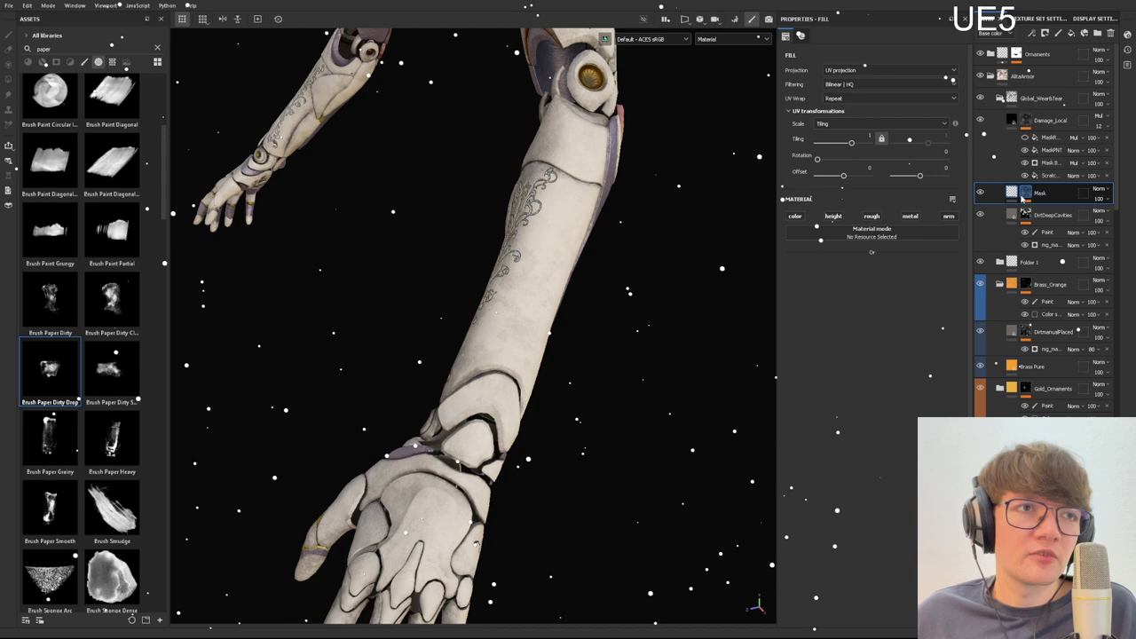
pyautogui.keyDown('alt'); pyautogui.click(1026, 194); pyautogui.keyUp('alt')
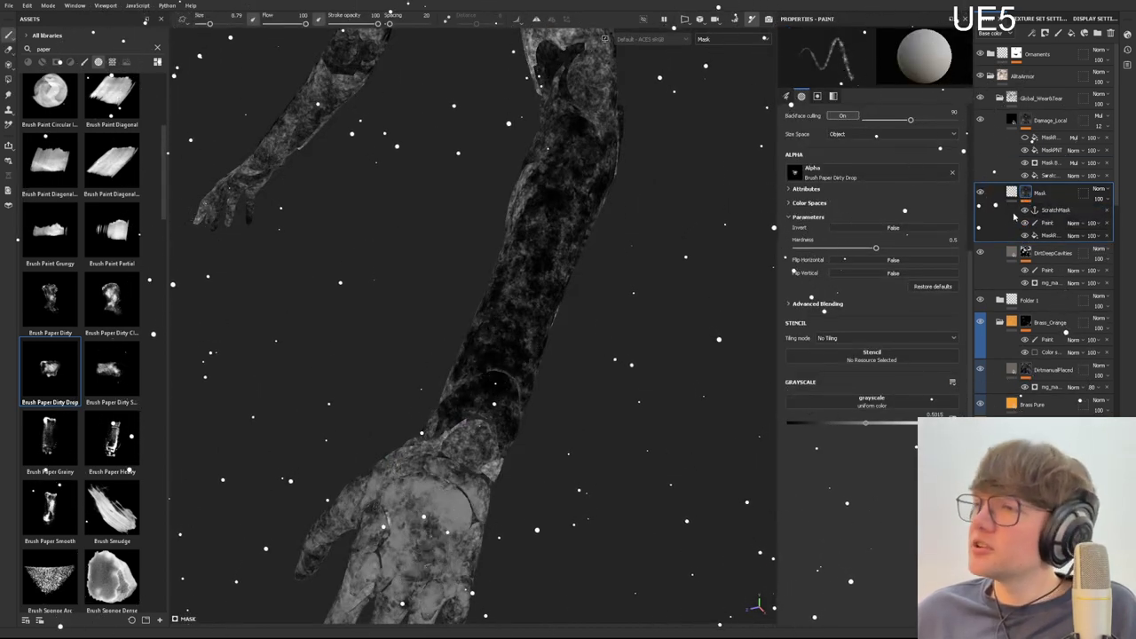
pyautogui.click(1027, 122)
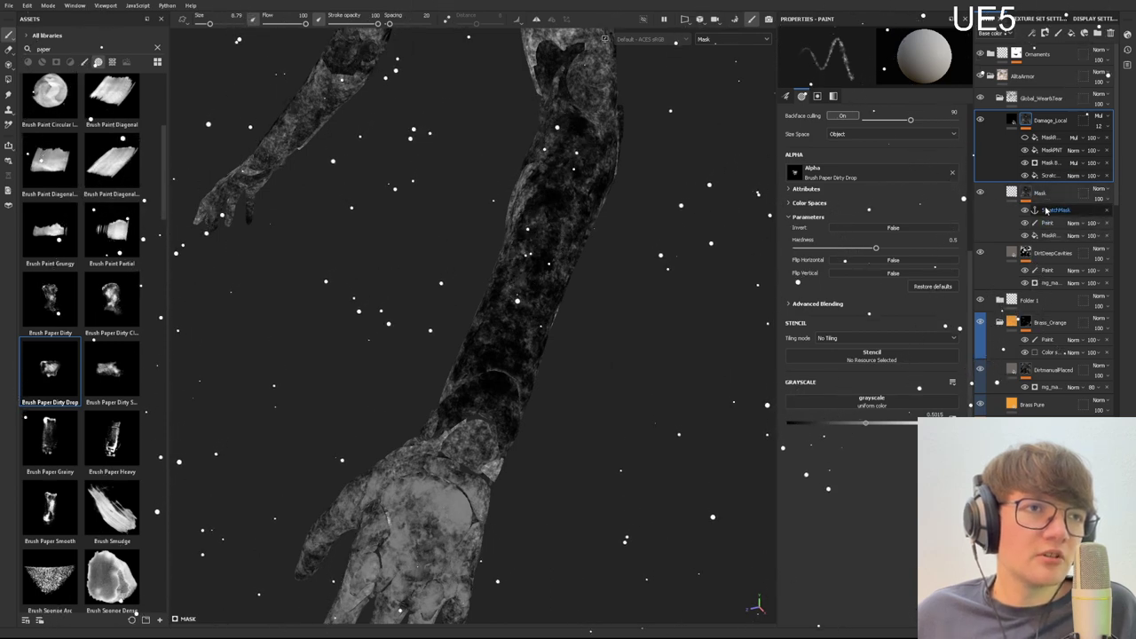
pyautogui.click(1051, 150)
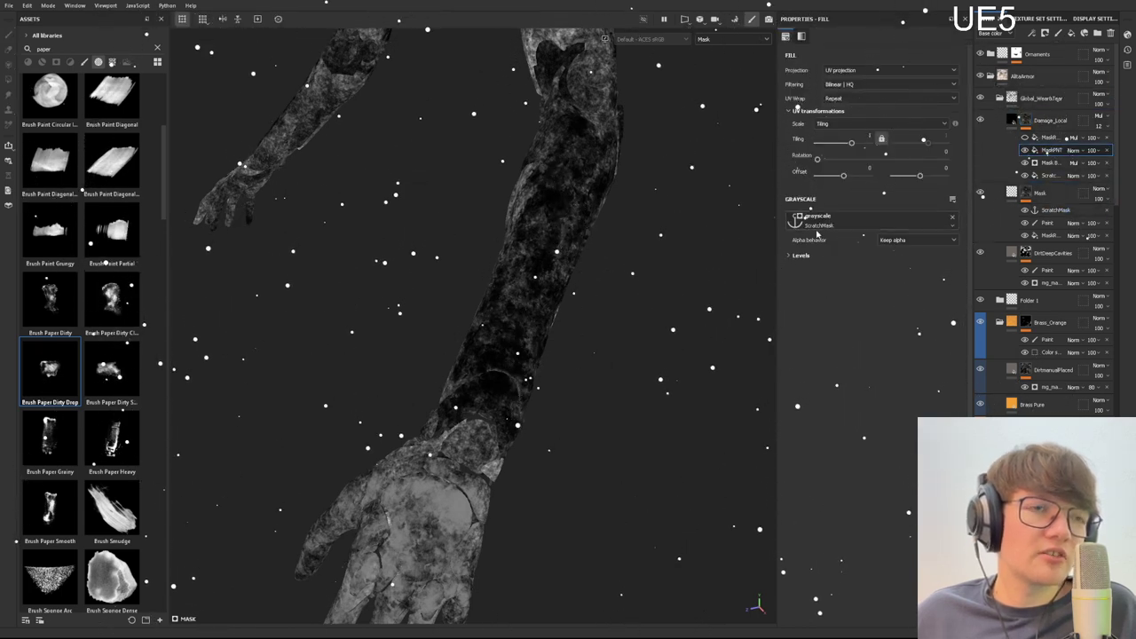
# Step: Hide the MaskPNT fill in Damage_Local's mask and show the Fractal Sum 2 fill directly above it
pyautogui.keyDown('alt'); pyautogui.moveTo(613, 266); pyautogui.dragTo(657, 258); pyautogui.keyUp('alt')
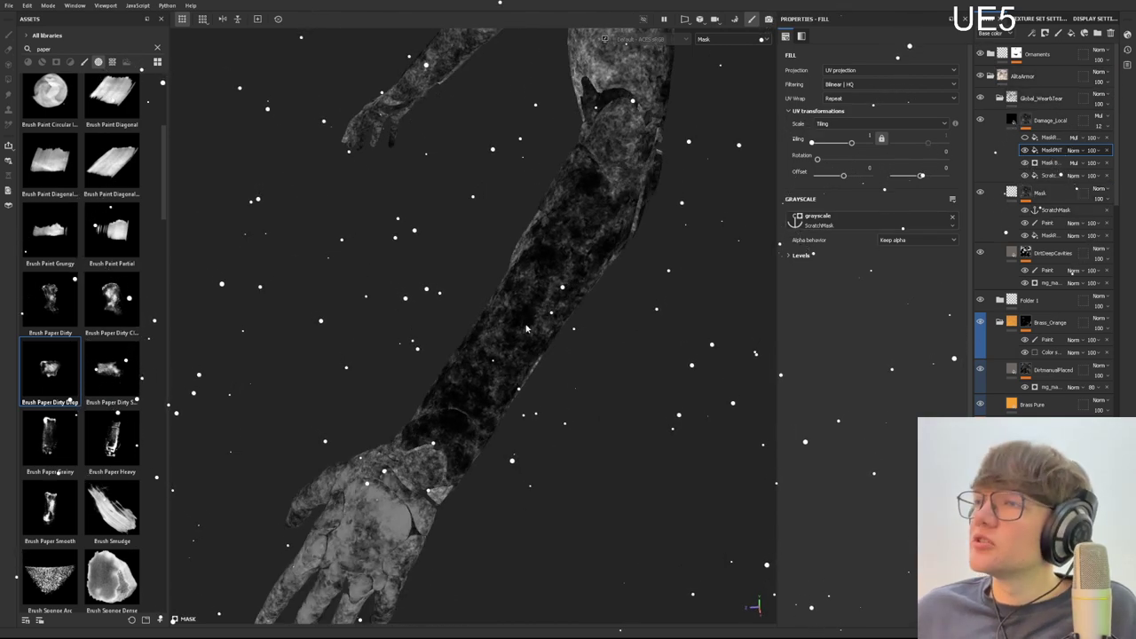
pyautogui.keyDown('alt'); pyautogui.moveTo(657, 177); pyautogui.dragTo(573, 320, button='middle'); pyautogui.keyUp('alt')
pyautogui.keyDown('alt'); pyautogui.moveTo(532, 302); pyautogui.dragTo(570, 319); pyautogui.keyUp('alt')
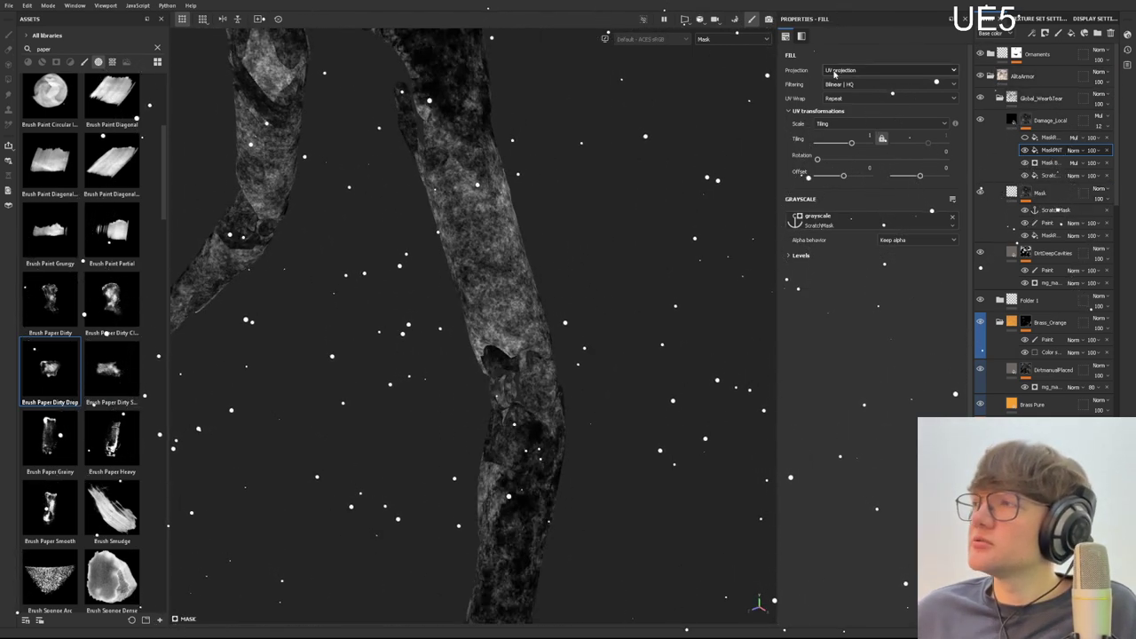
pyautogui.click(1026, 150)
pyautogui.click(1048, 138)
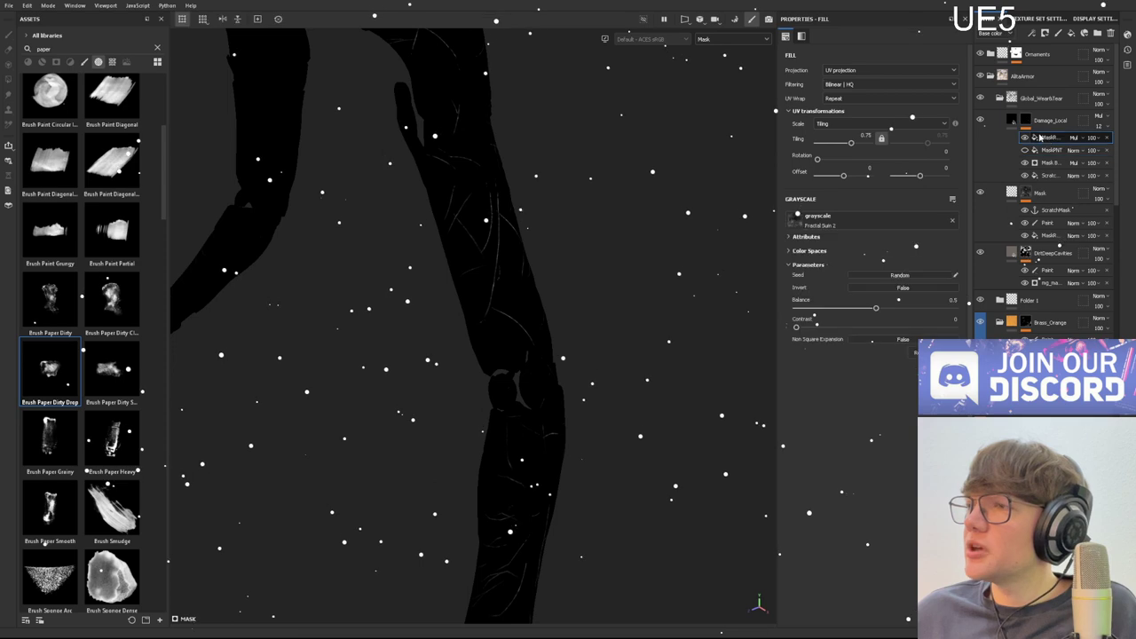
# Step: Set the Fractal Sum 2 fill's blending mode to Normal and inspect its mask pattern along the arm and hand
pyautogui.click(1078, 141)
pyautogui.click(1081, 151)
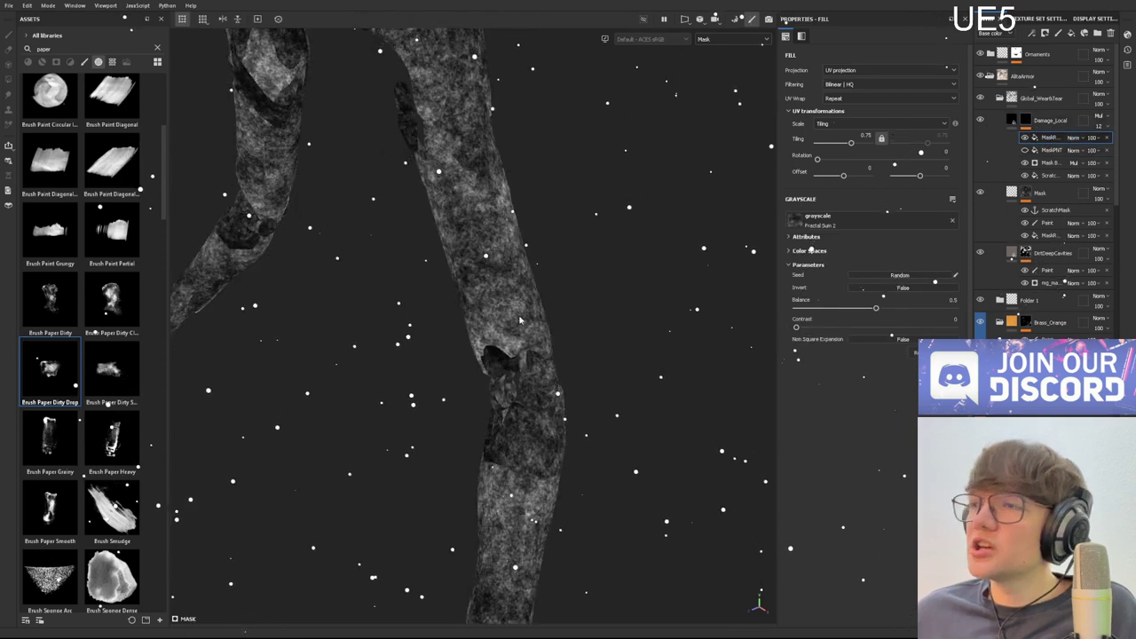
pyautogui.keyDown('alt'); pyautogui.moveTo(521, 321); pyautogui.dragTo(533, 135); pyautogui.keyUp('alt')
pyautogui.keyDown('alt'); pyautogui.moveTo(507, 333); pyautogui.dragTo(558, 173); pyautogui.keyUp('alt')
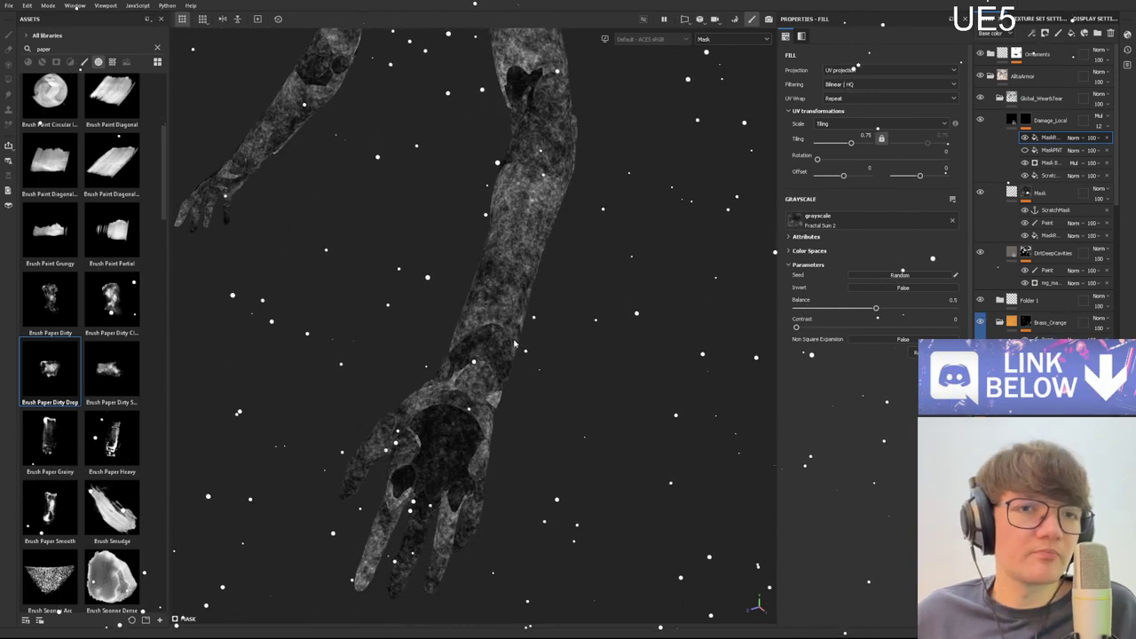
pyautogui.keyDown('alt'); pyautogui.moveTo(515, 343); pyautogui.dragTo(537, 240, button='middle'); pyautogui.keyUp('alt')
pyautogui.keyDown('alt'); pyautogui.moveTo(535, 102); pyautogui.dragTo(489, 361, button='middle'); pyautogui.keyUp('alt')
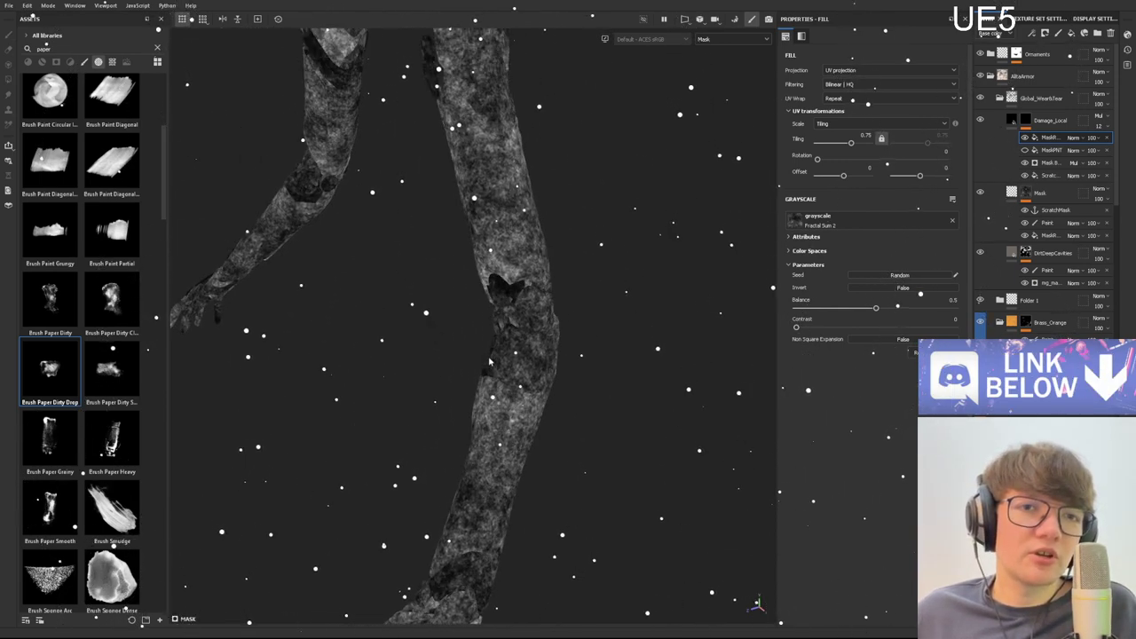